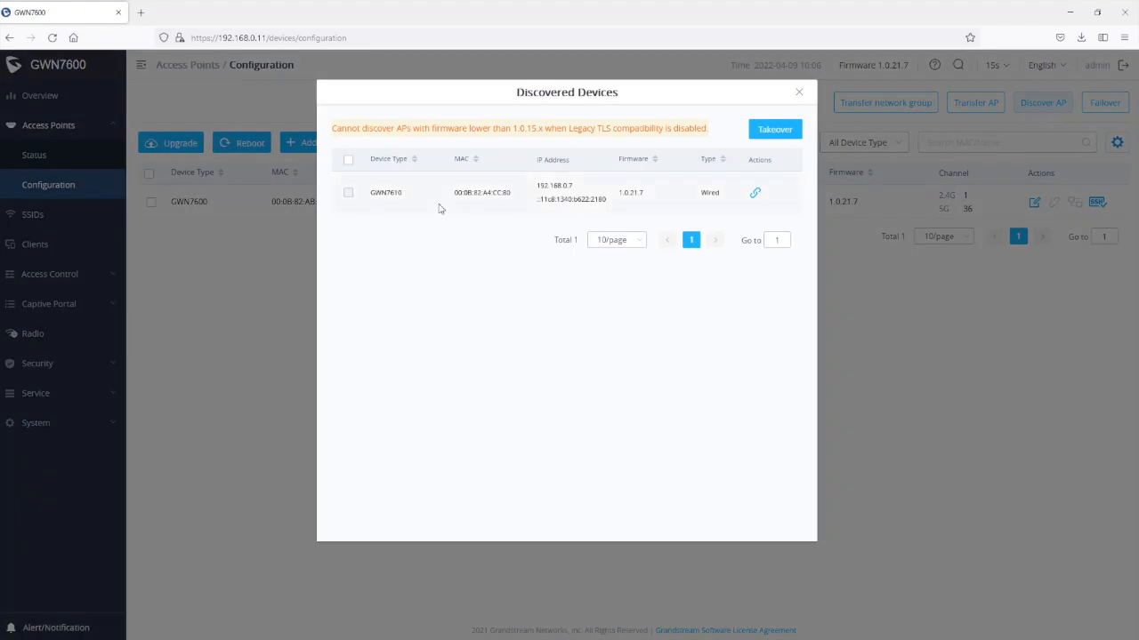
Pair the discovered GWN7610 access point with the master and close the discovered devices list
click(755, 194)
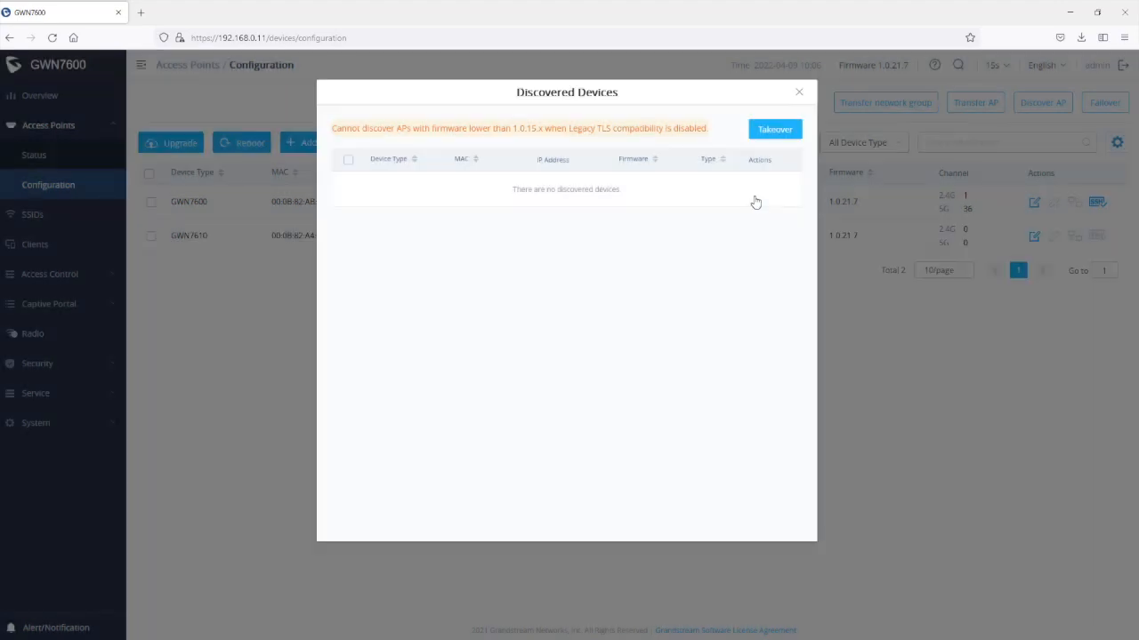
click(797, 92)
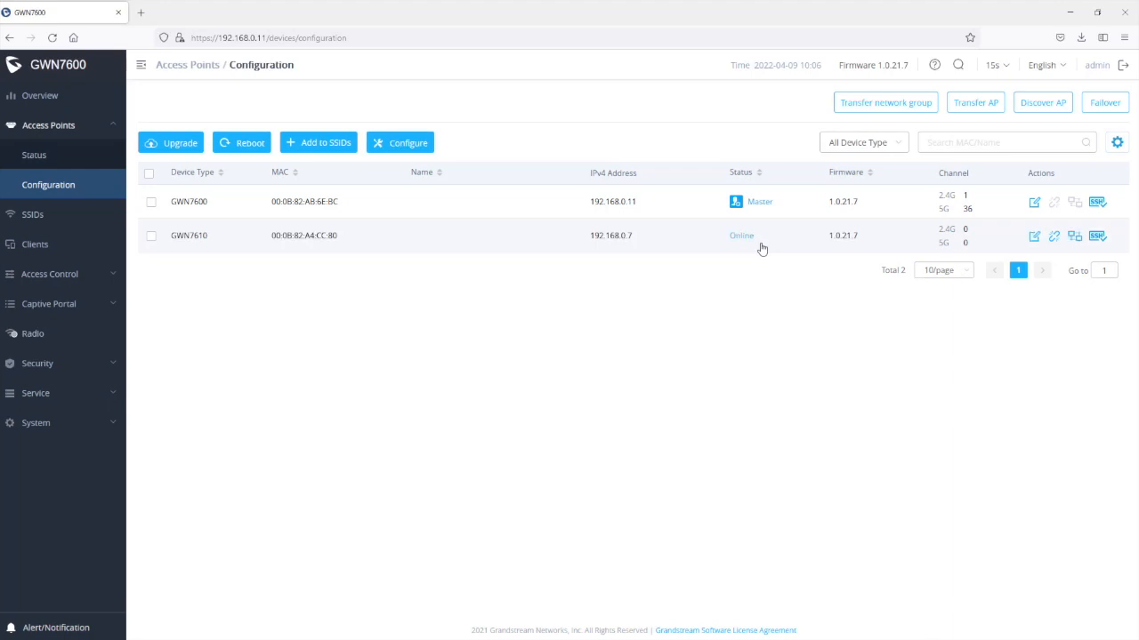
Start a new SSID named "bridge" and enable it
click(31, 216)
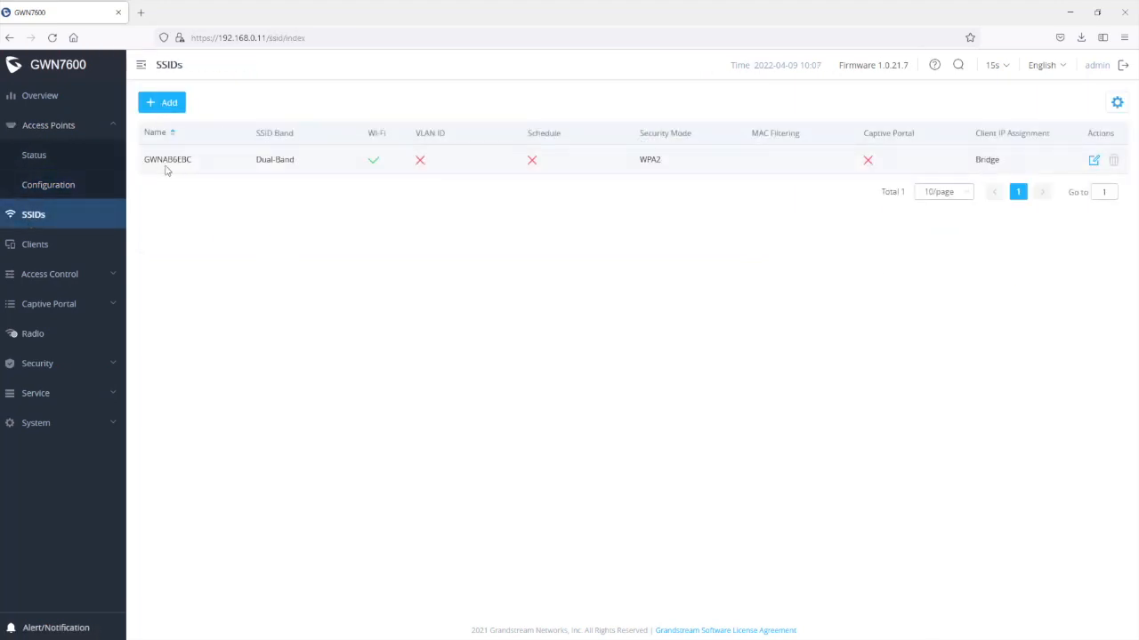
click(166, 104)
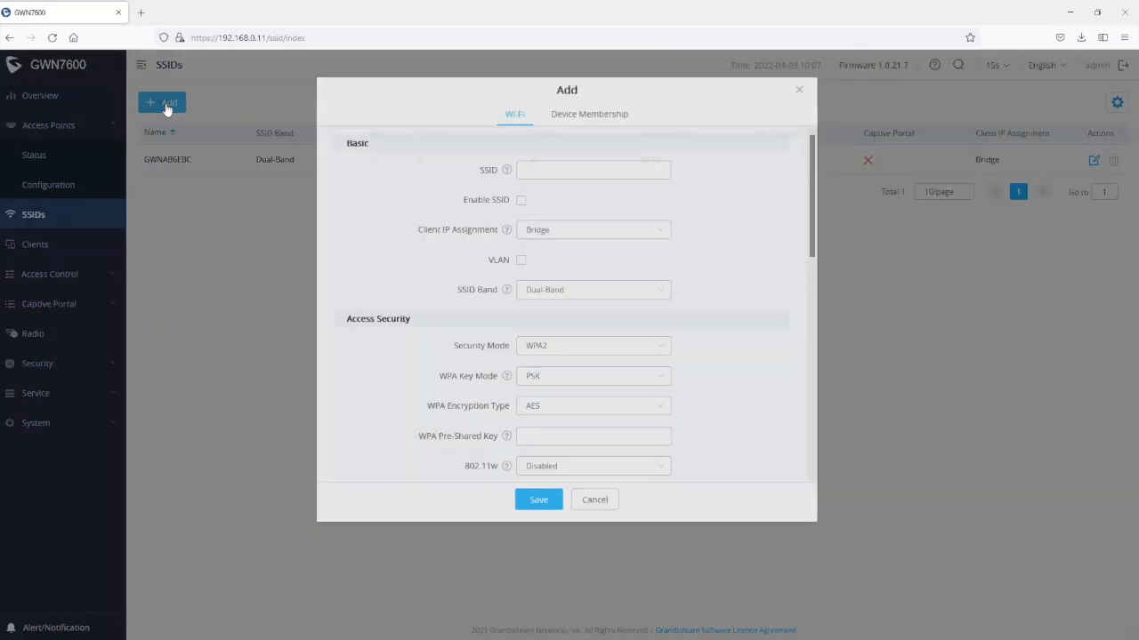
click(574, 173)
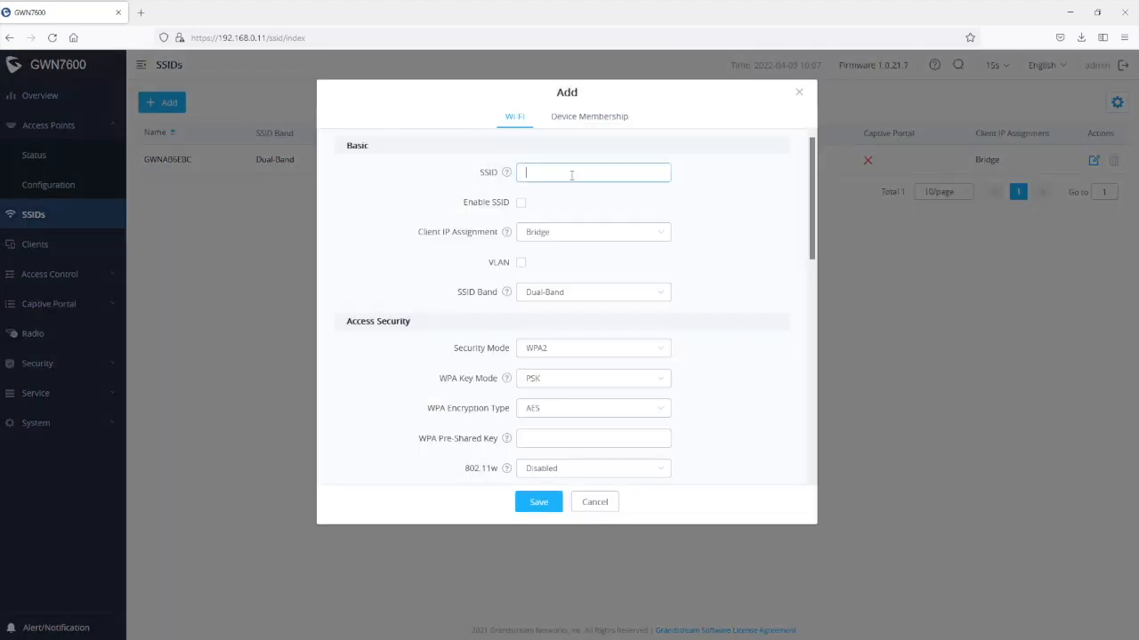
text(bridge)
click(522, 203)
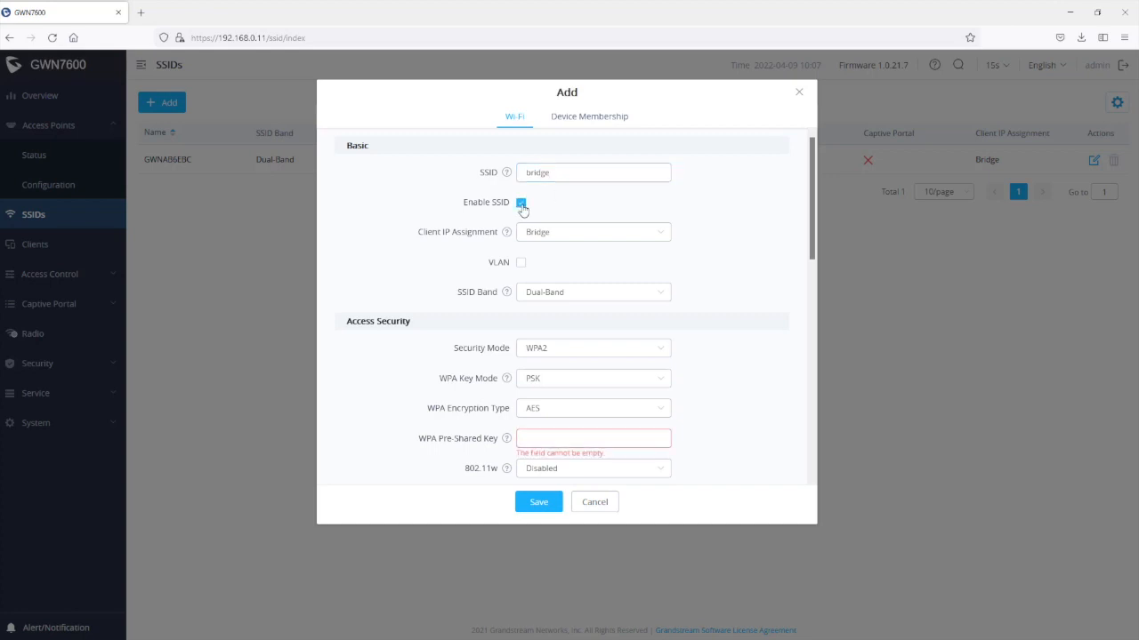
Set the new SSID's security mode to Open and enable Client Bridge Support
scroll(723, 263, down, 1)
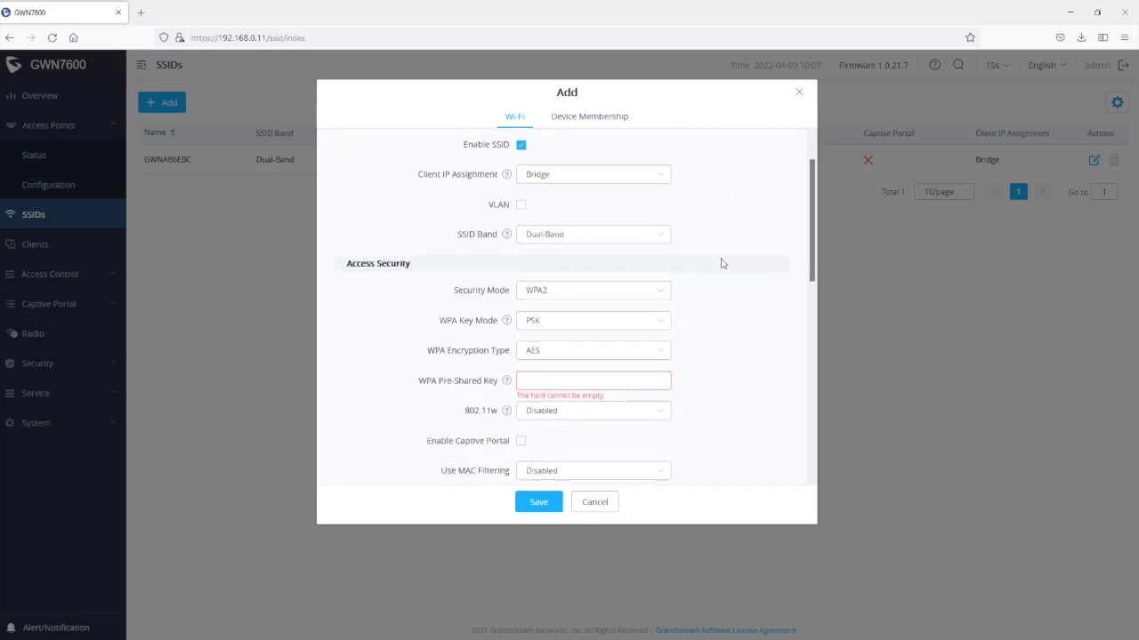
scroll(723, 264, down, 1)
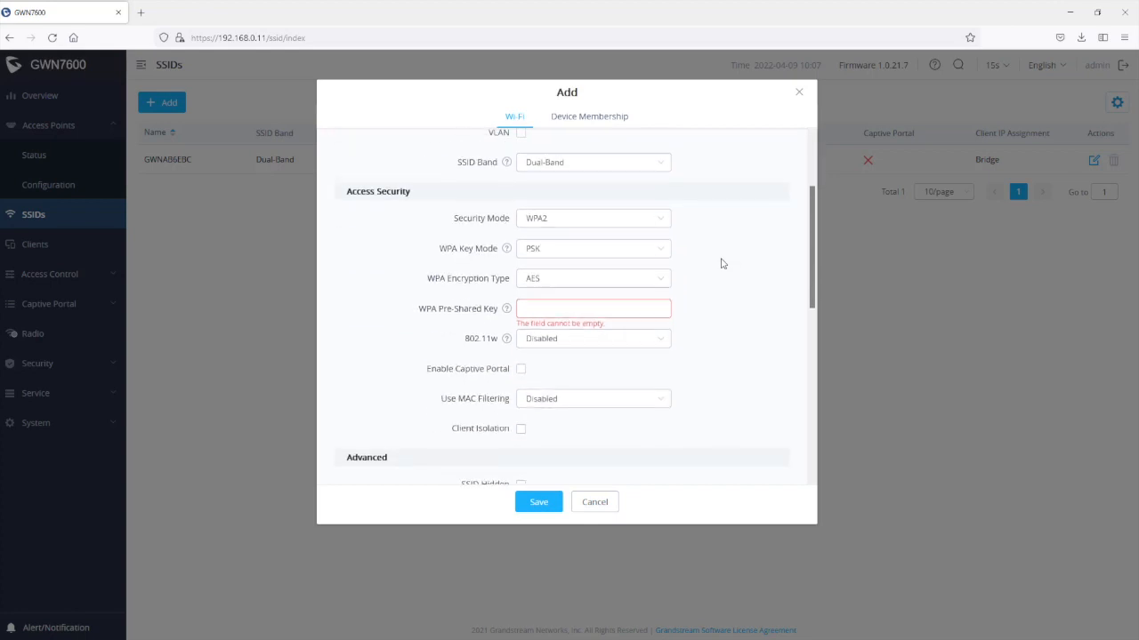
click(544, 217)
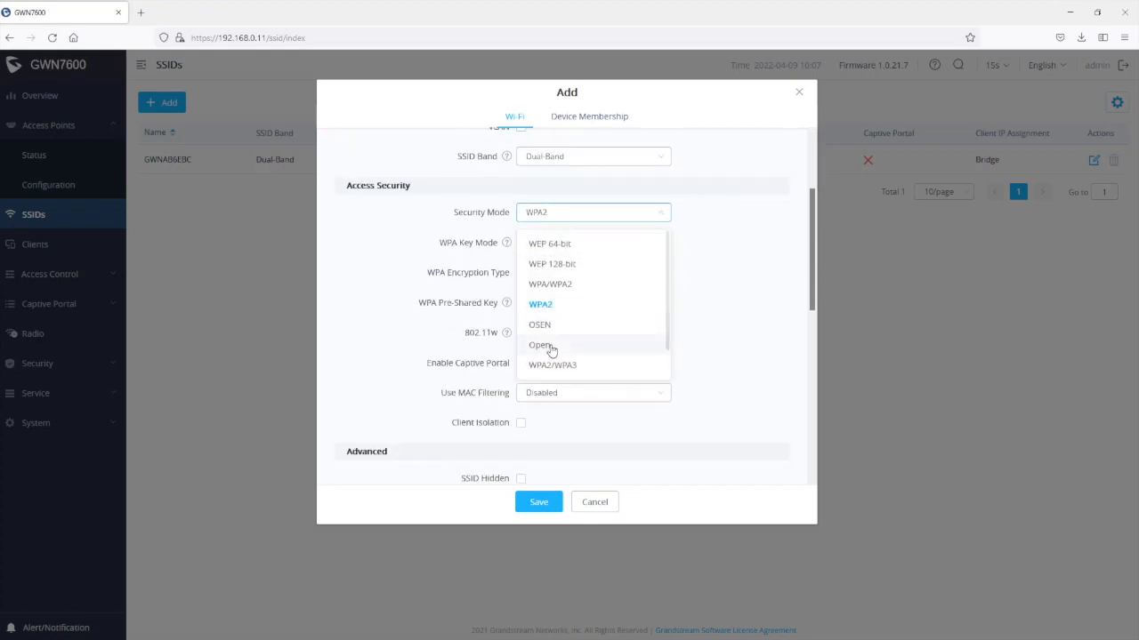
click(541, 346)
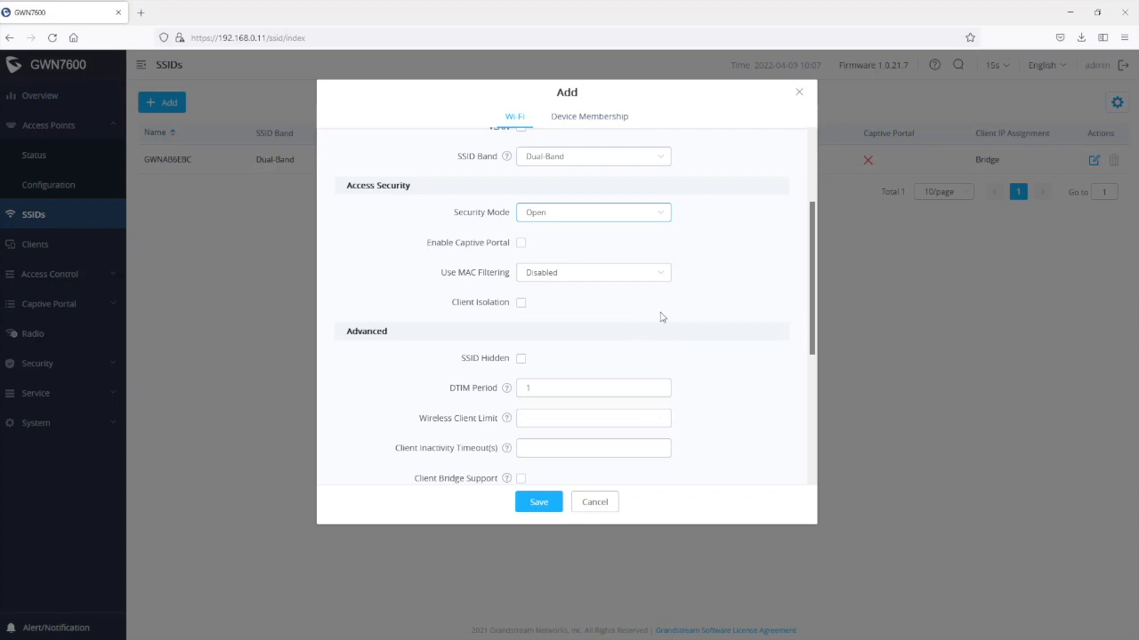
scroll(661, 317, down, 1)
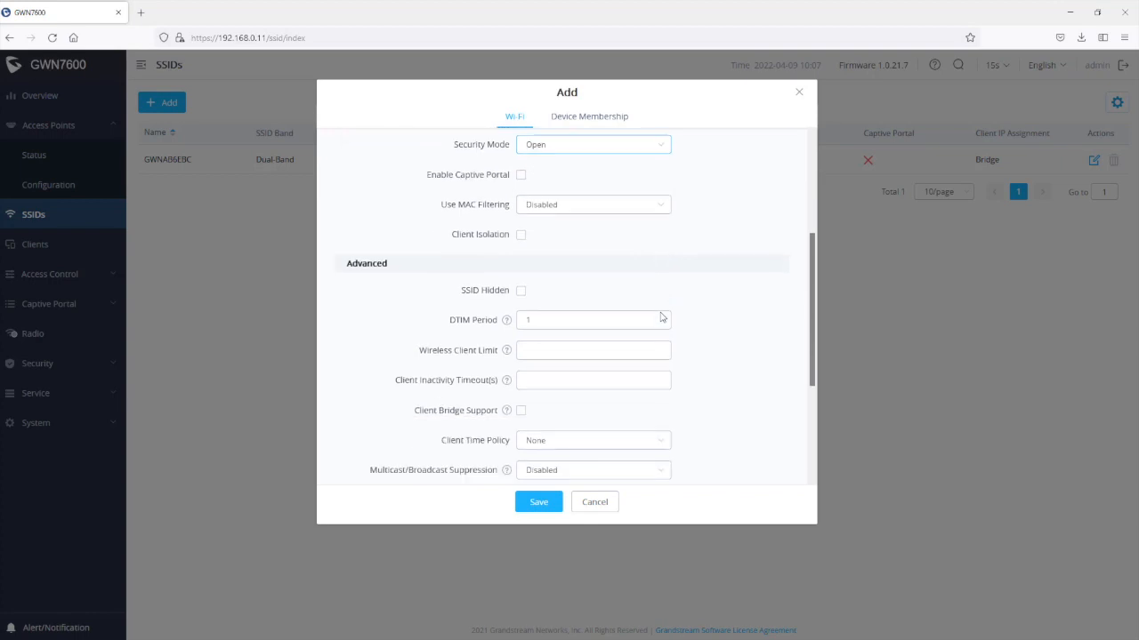
scroll(661, 316, down, 2)
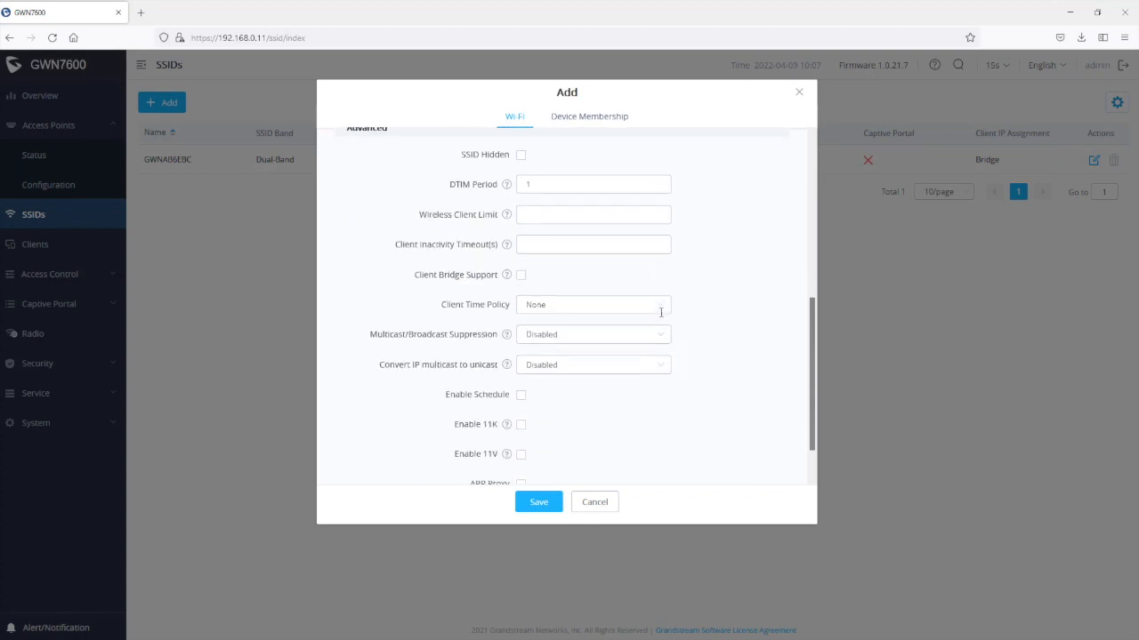
click(521, 276)
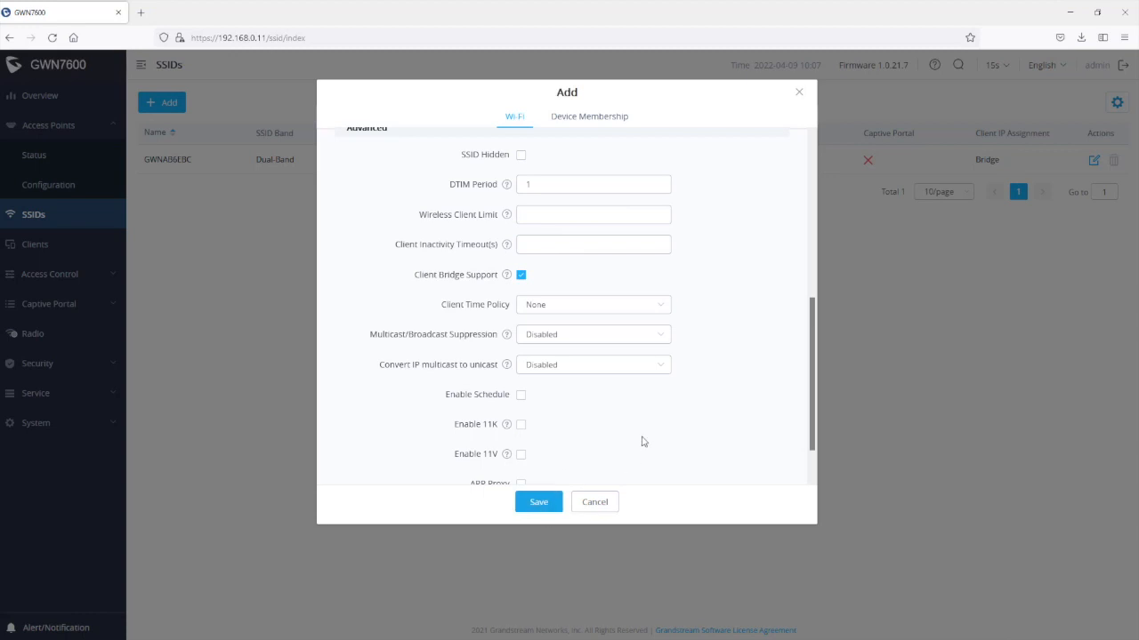
Make the GWN7600 and GWN7610 member devices of the new SSID, then save and apply it
click(602, 121)
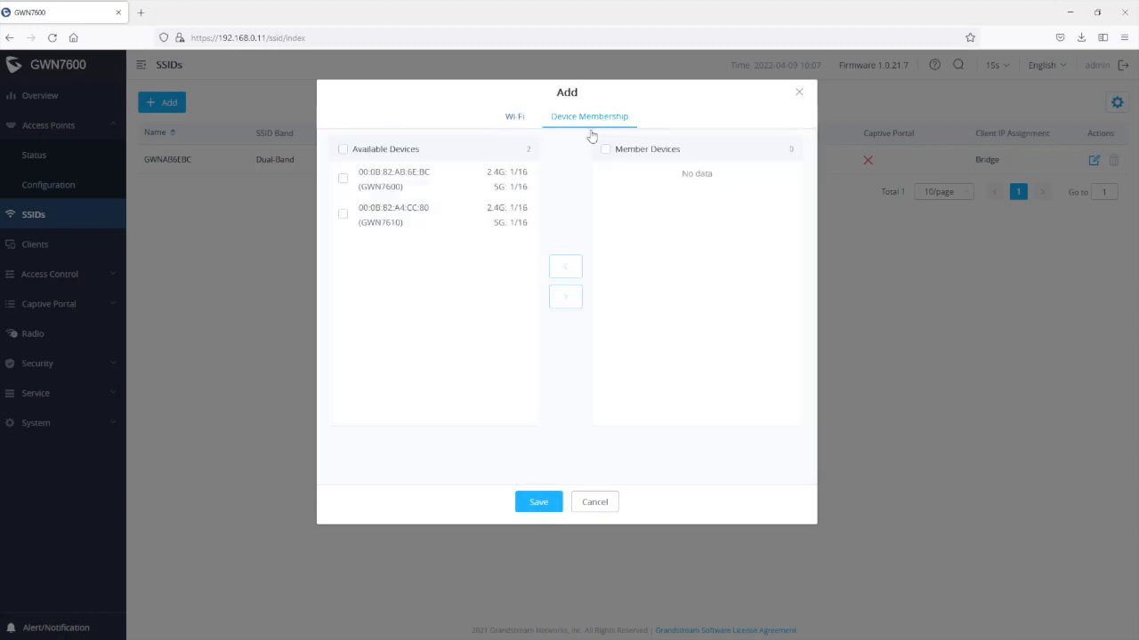
click(343, 178)
click(343, 215)
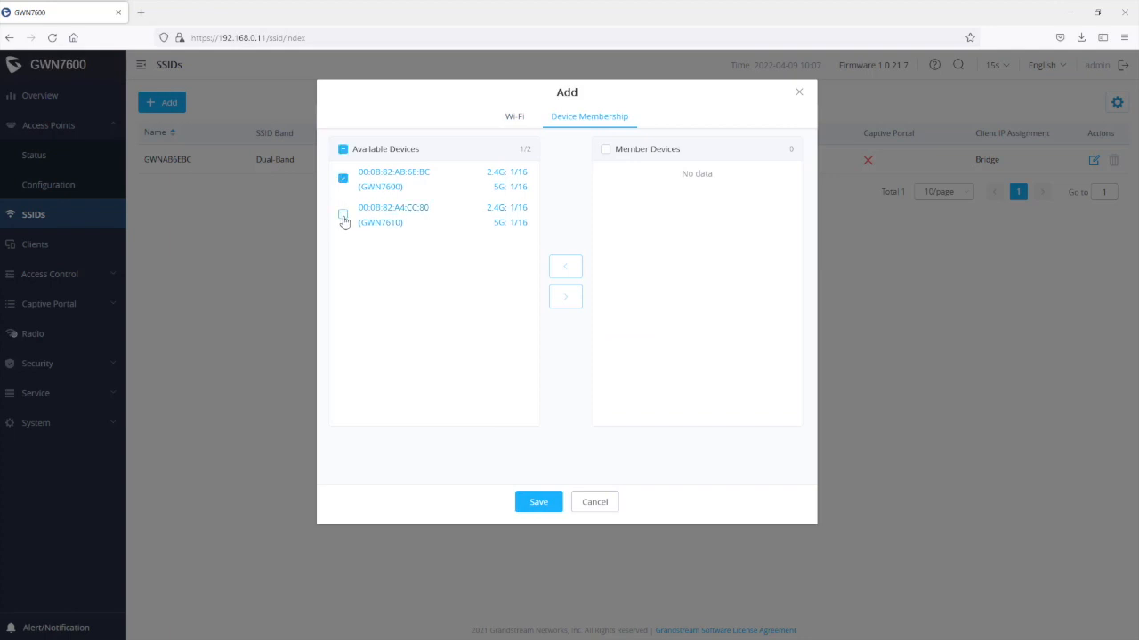
click(573, 299)
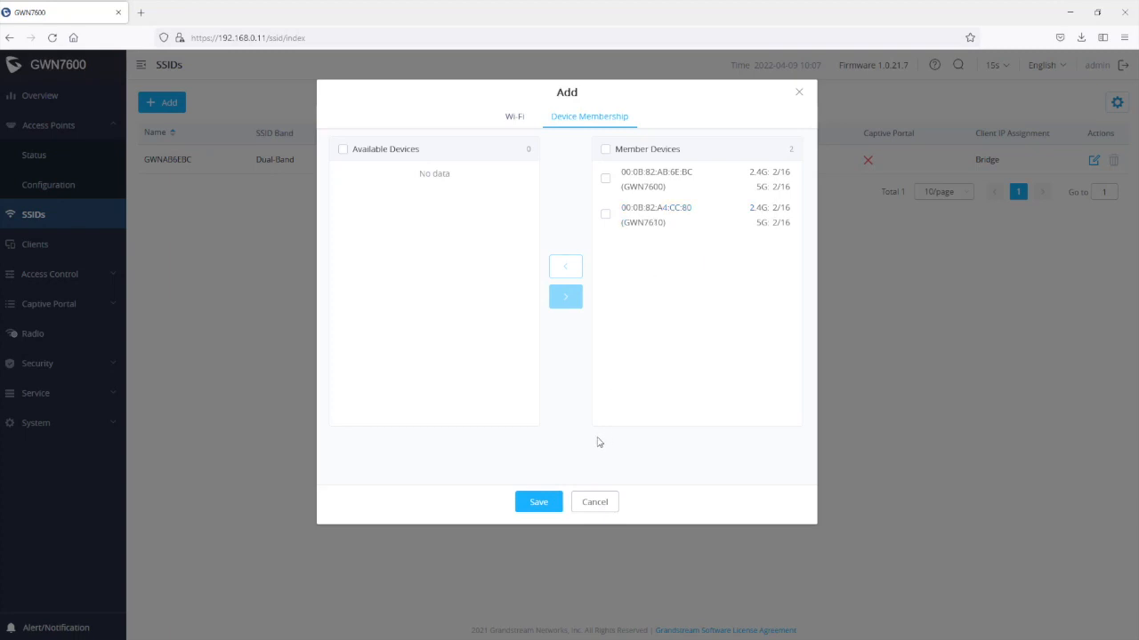
click(545, 502)
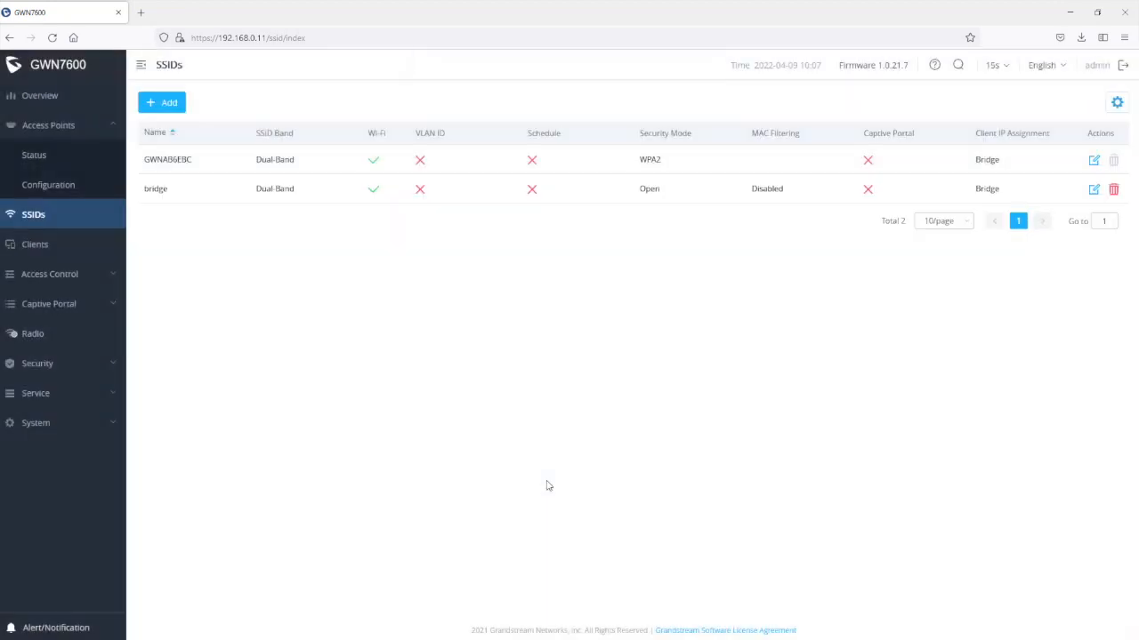
click(607, 74)
In the GWN7610's device configuration, enable Fixed IPv4 and name the device "client Bridge"
click(48, 185)
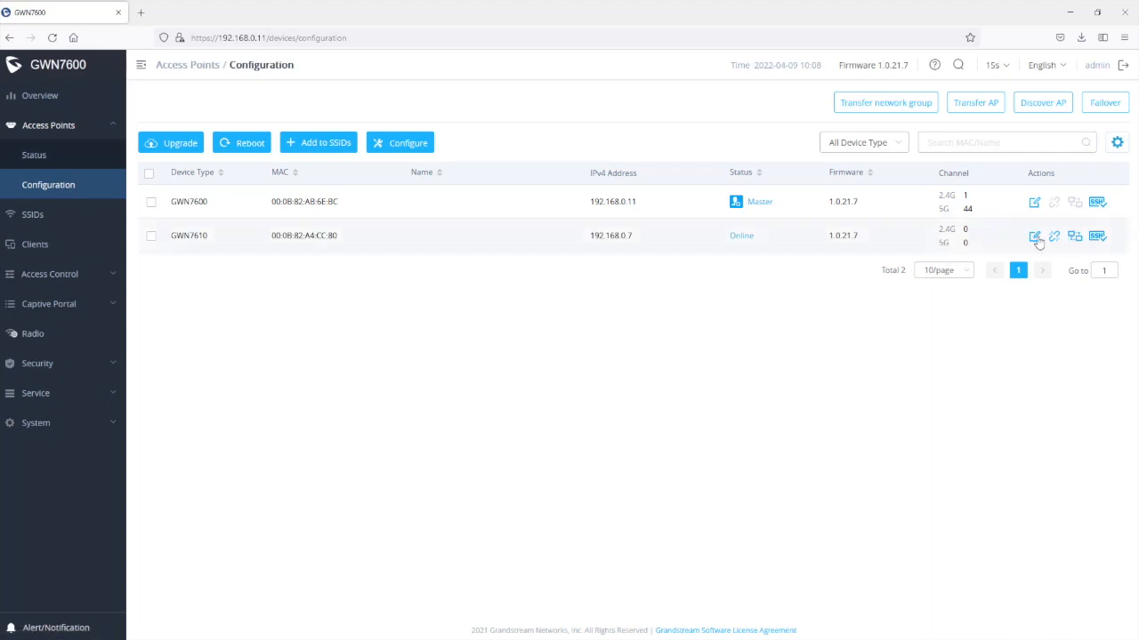
click(1035, 237)
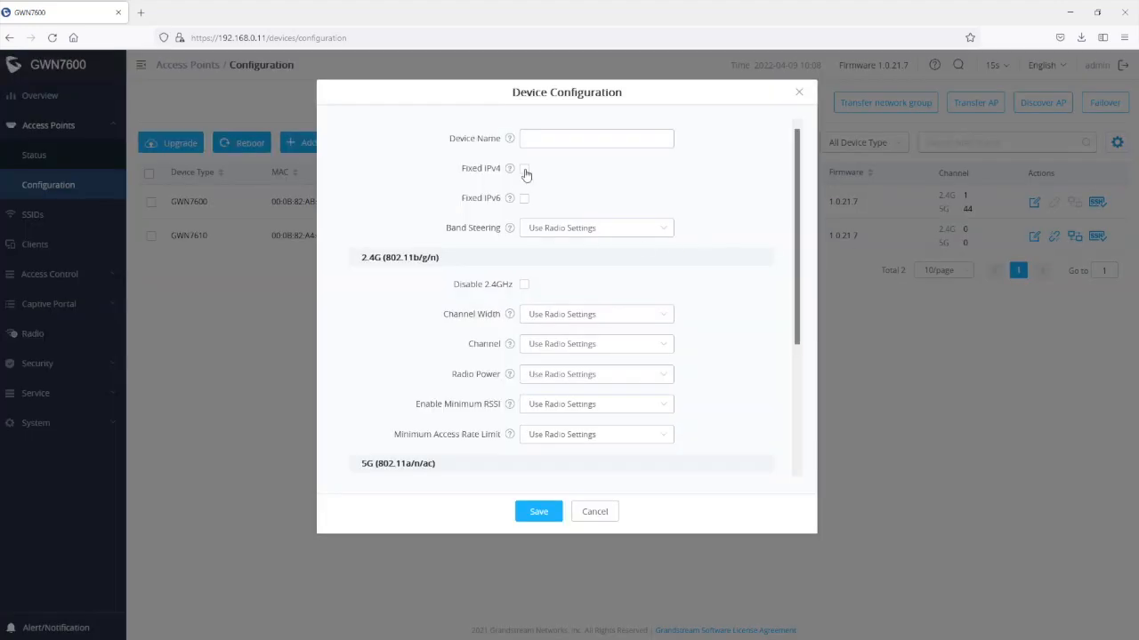
click(524, 169)
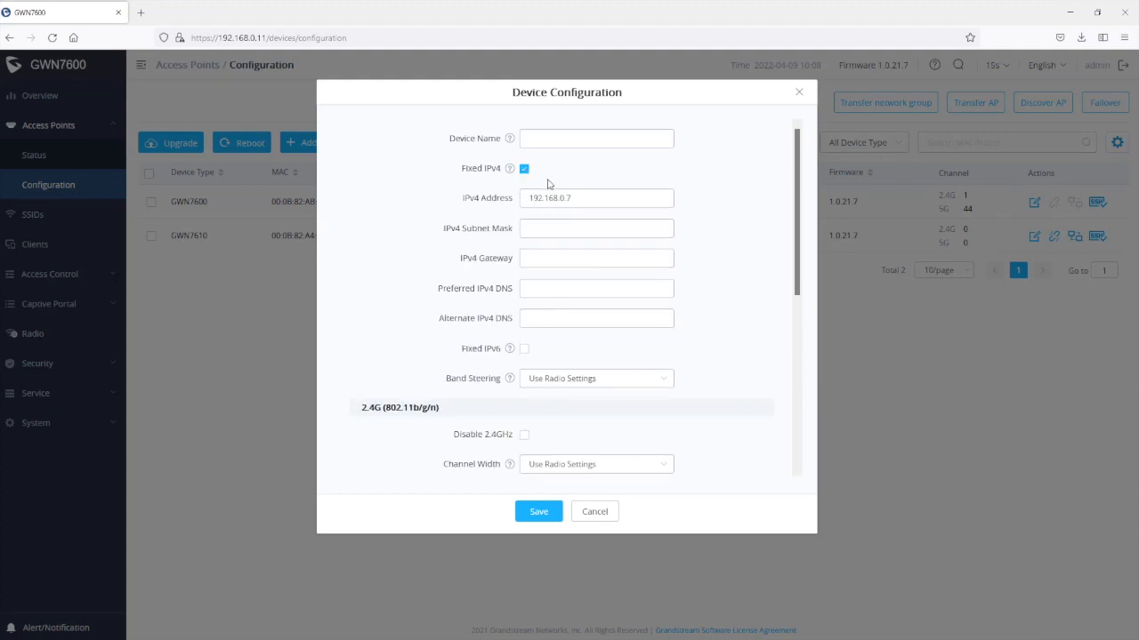
click(560, 139)
text(client Bridge)
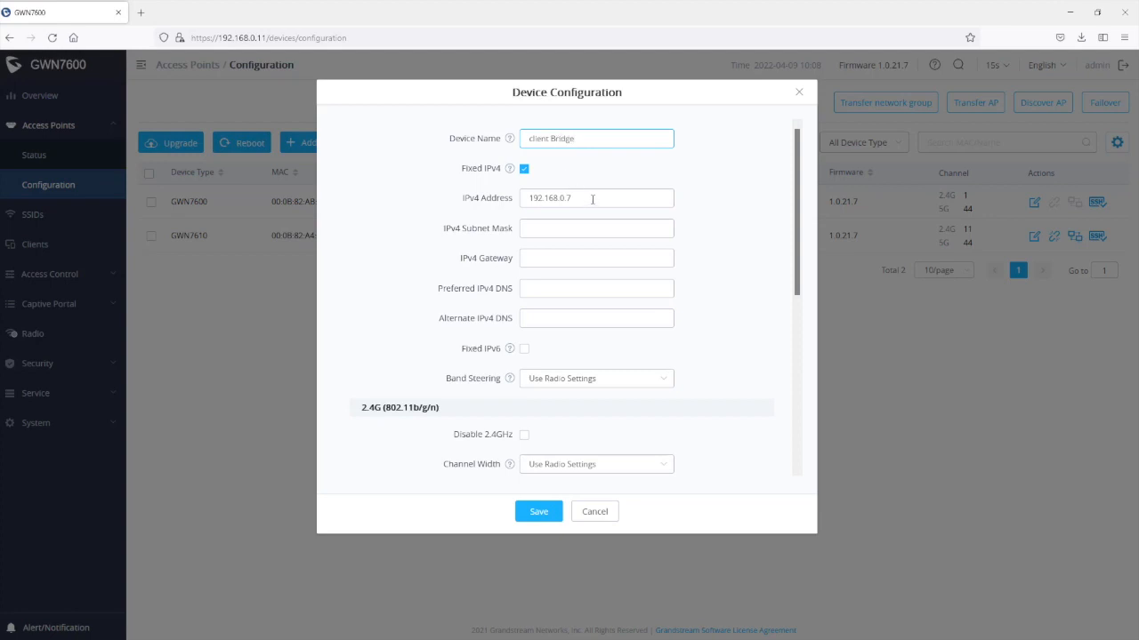
Set the GWN7610's IPv4 subnet mask to 255.255.255.0 and its gateway to 192.168.0.1
click(555, 235)
text(255)
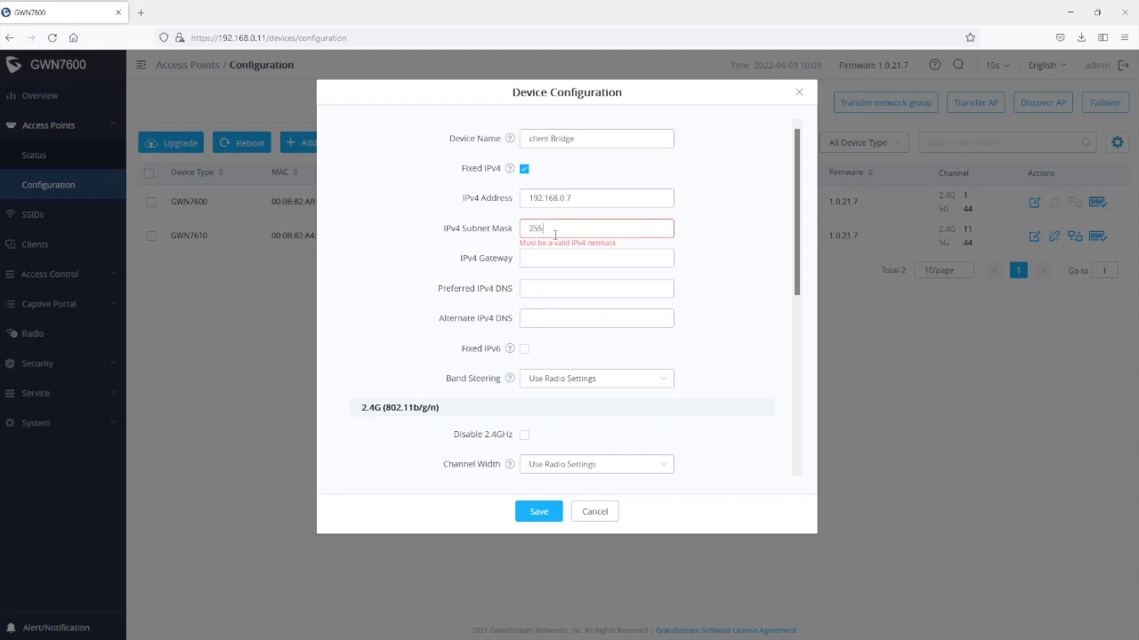
text(.255.255.0)
click(553, 258)
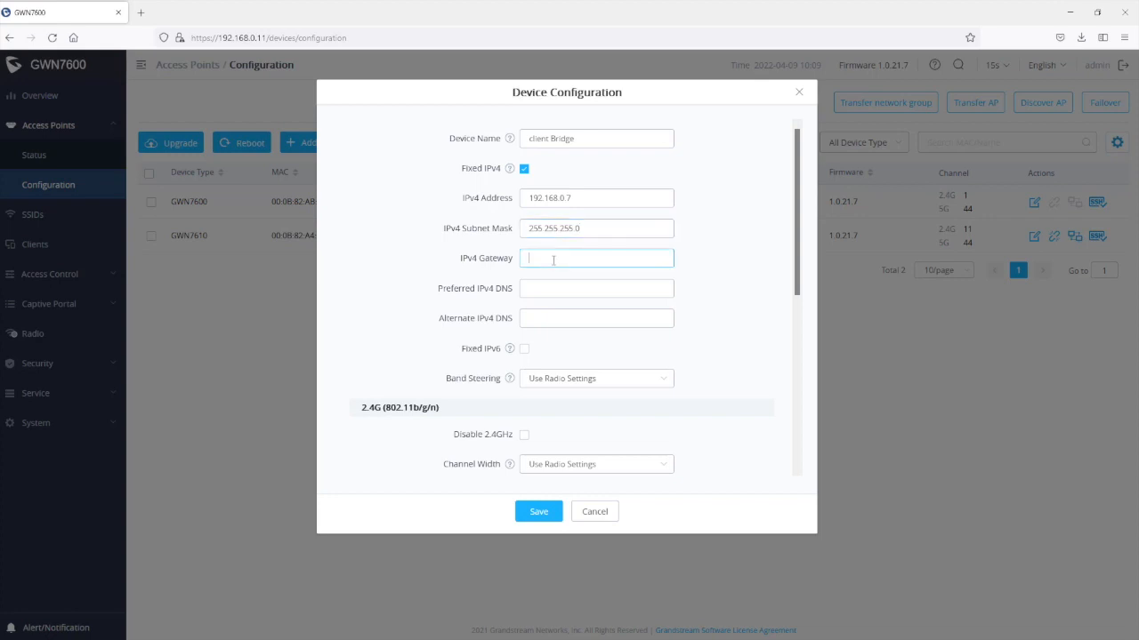
text(192.168.0.1)
Set the preferred IPv4 DNS to 192.168.0.1 and the alternate to 8.8.8.8, then save and apply the configuration
click(545, 286)
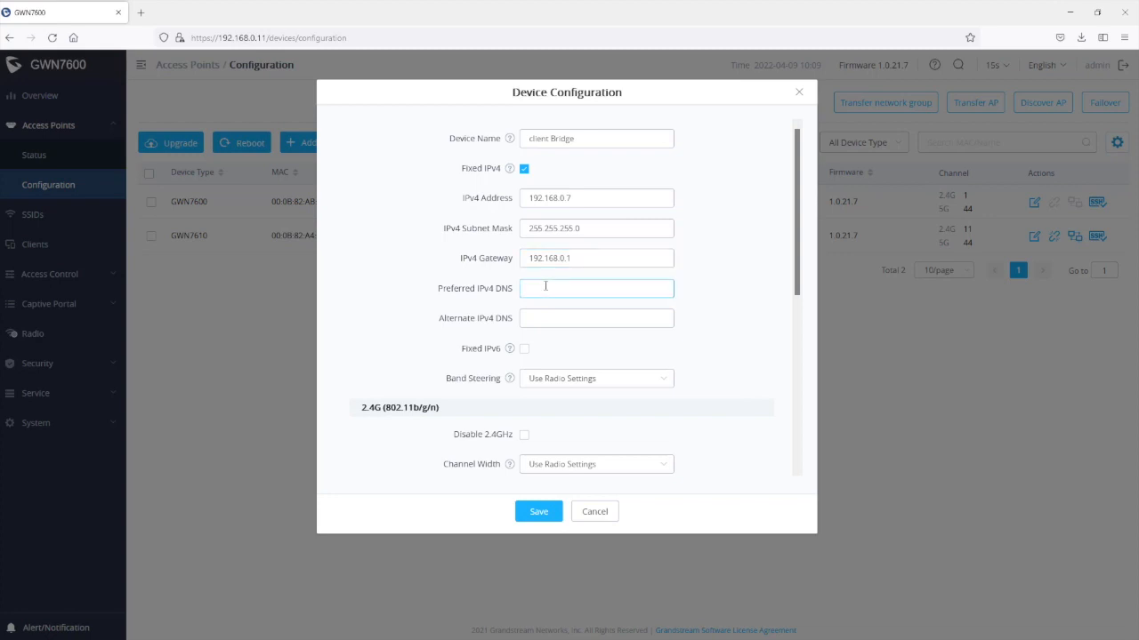
text(192.168.0.2)
key(BackSpace)
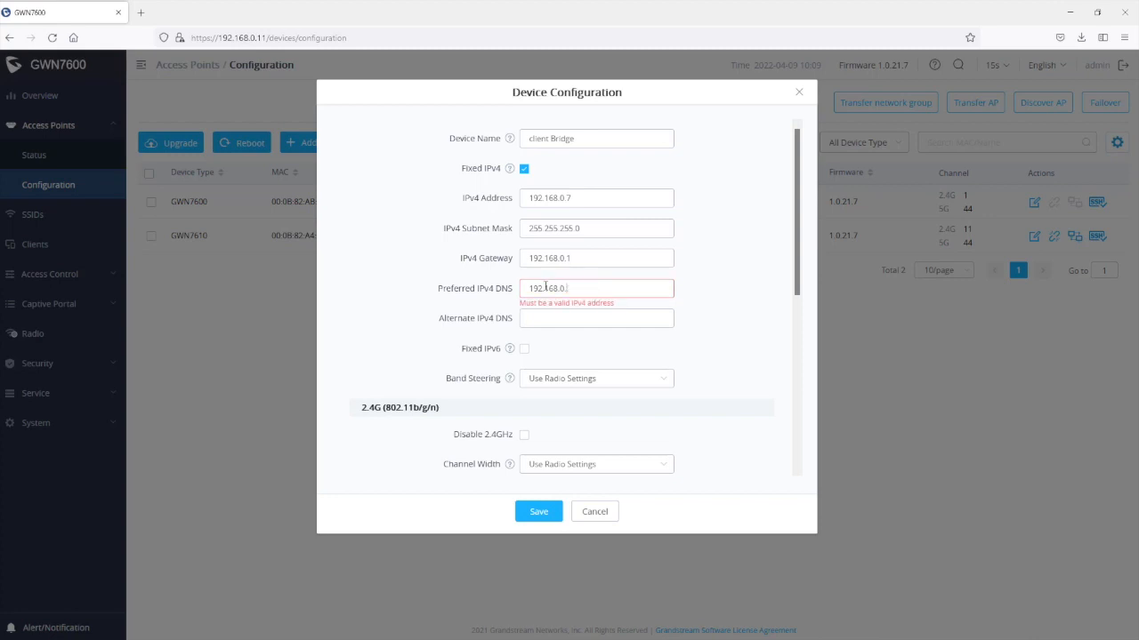
text(1)
click(554, 315)
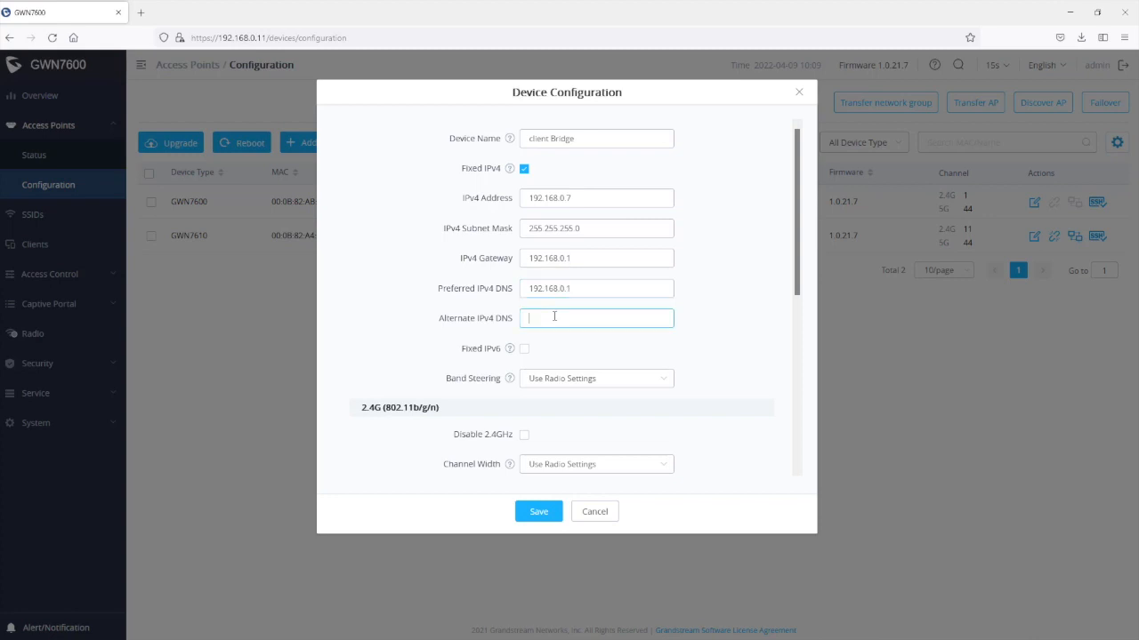
text(8.8.8.8)
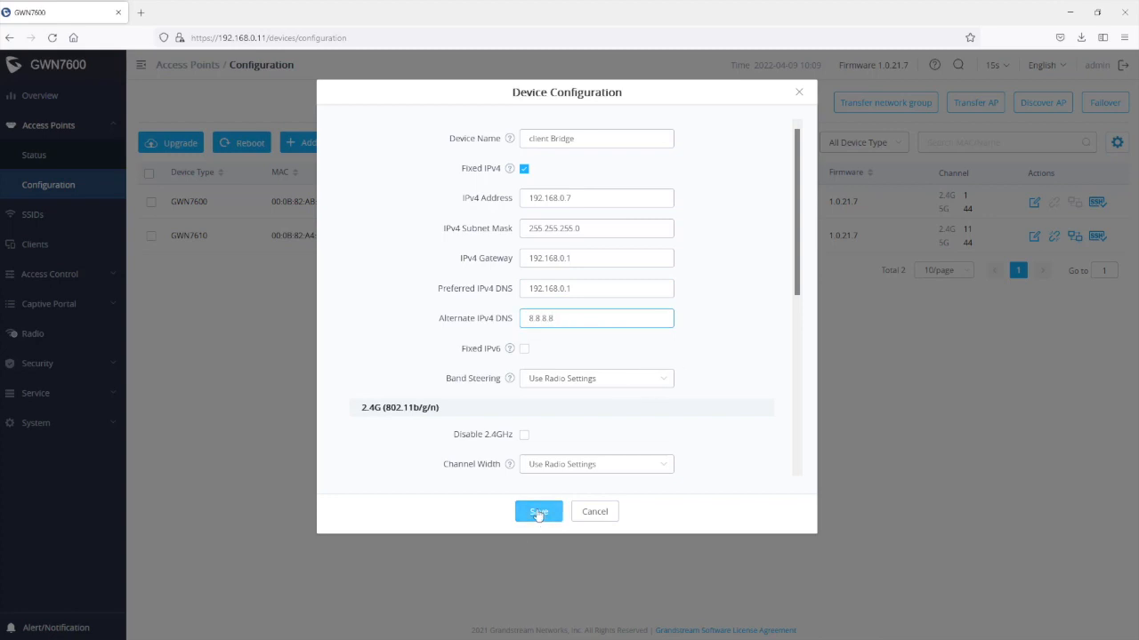
click(538, 512)
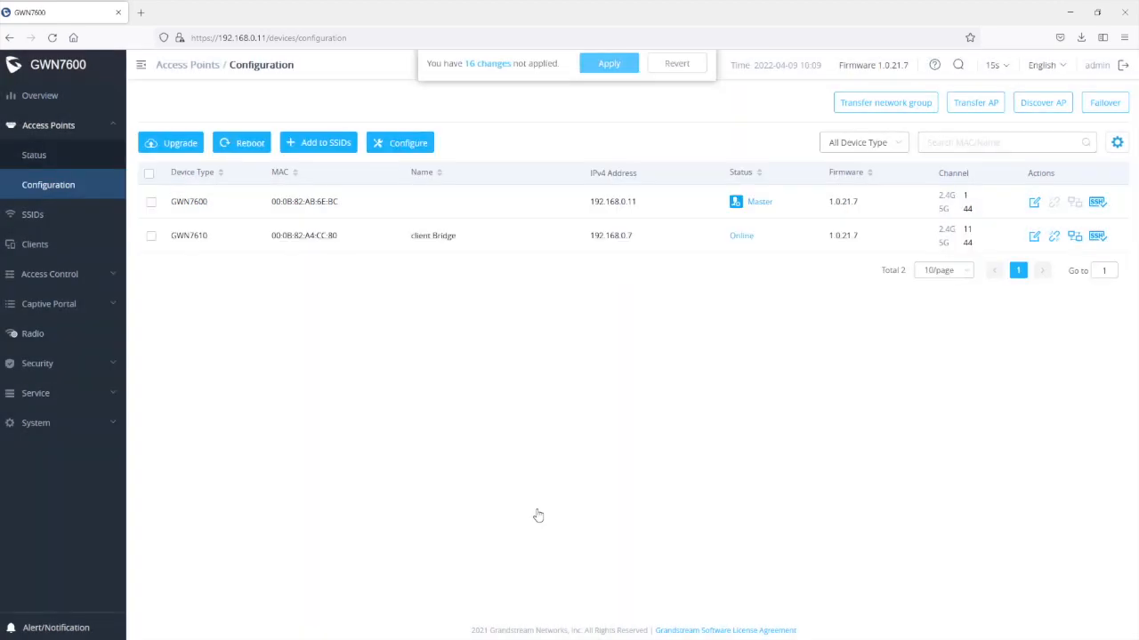
click(620, 77)
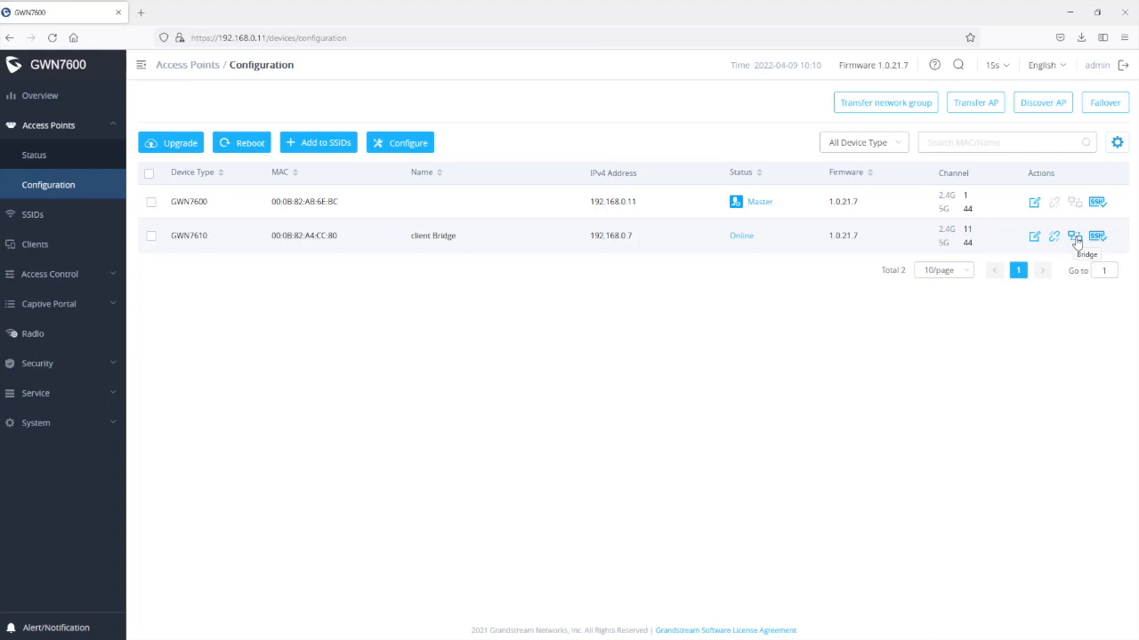
Turn on the bridge function for the GWN7610 access point and apply the change
click(1074, 237)
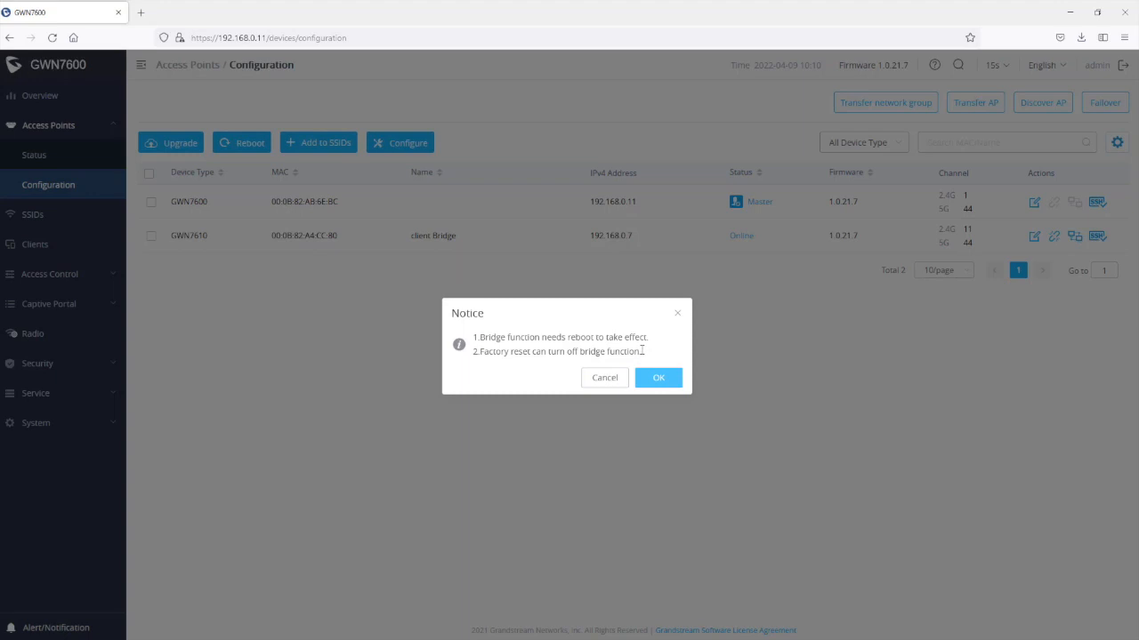
click(656, 379)
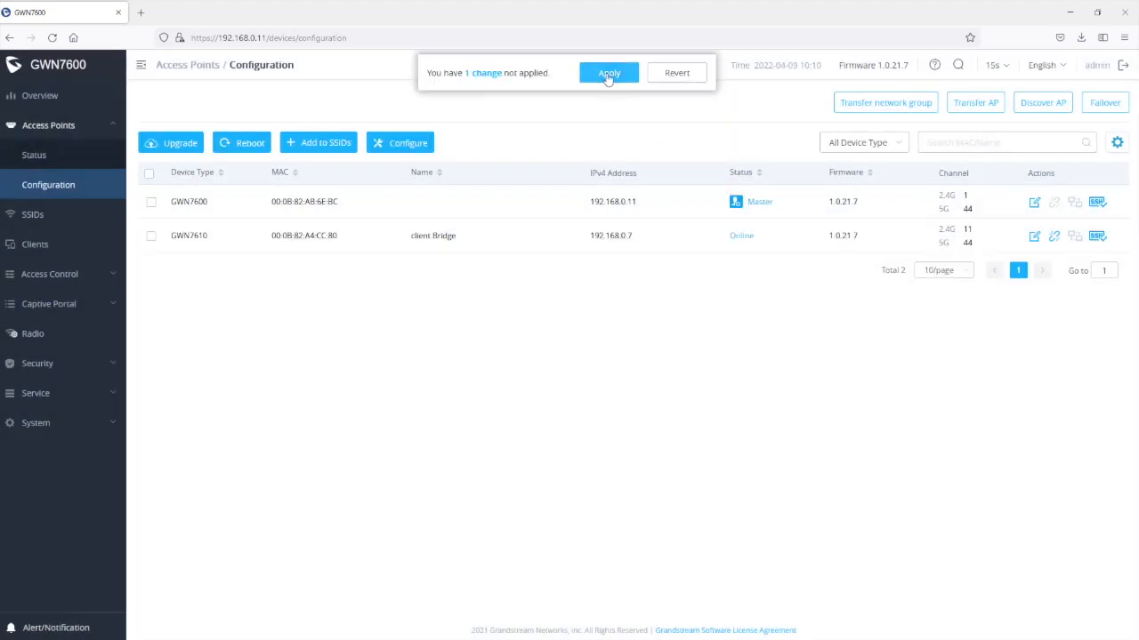
click(608, 72)
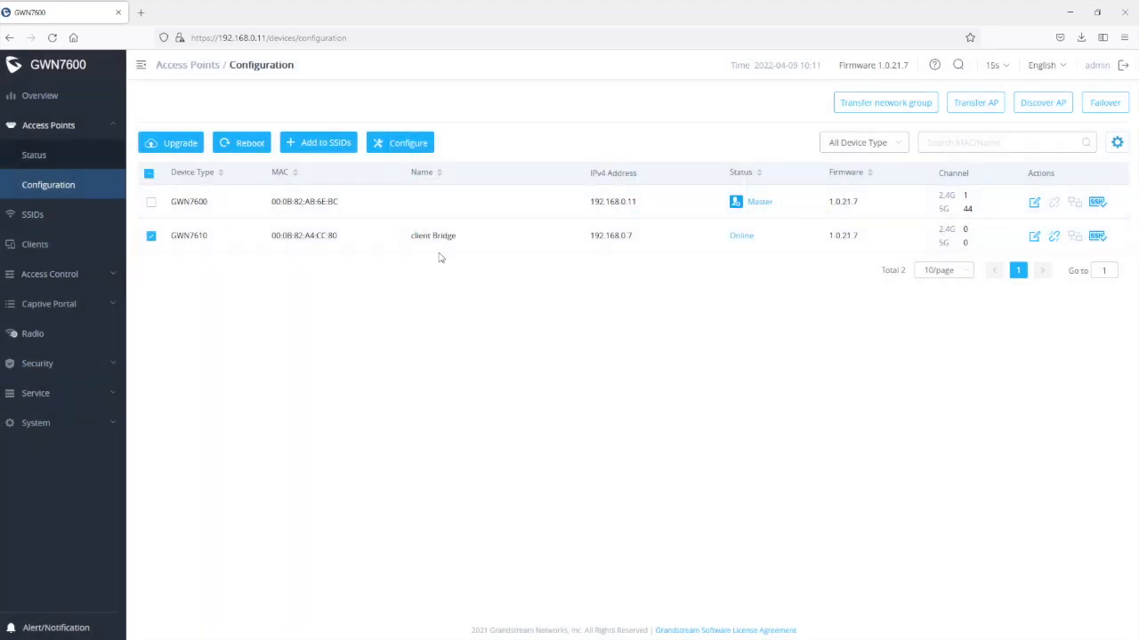
Reboot the GWN7610 access point
click(240, 144)
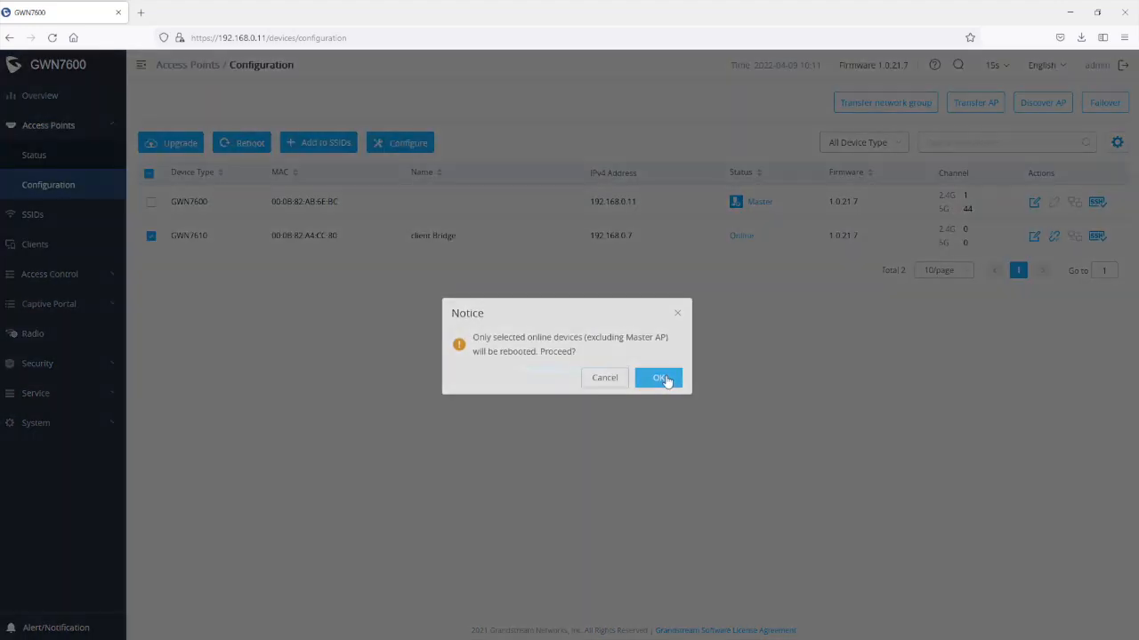
click(659, 378)
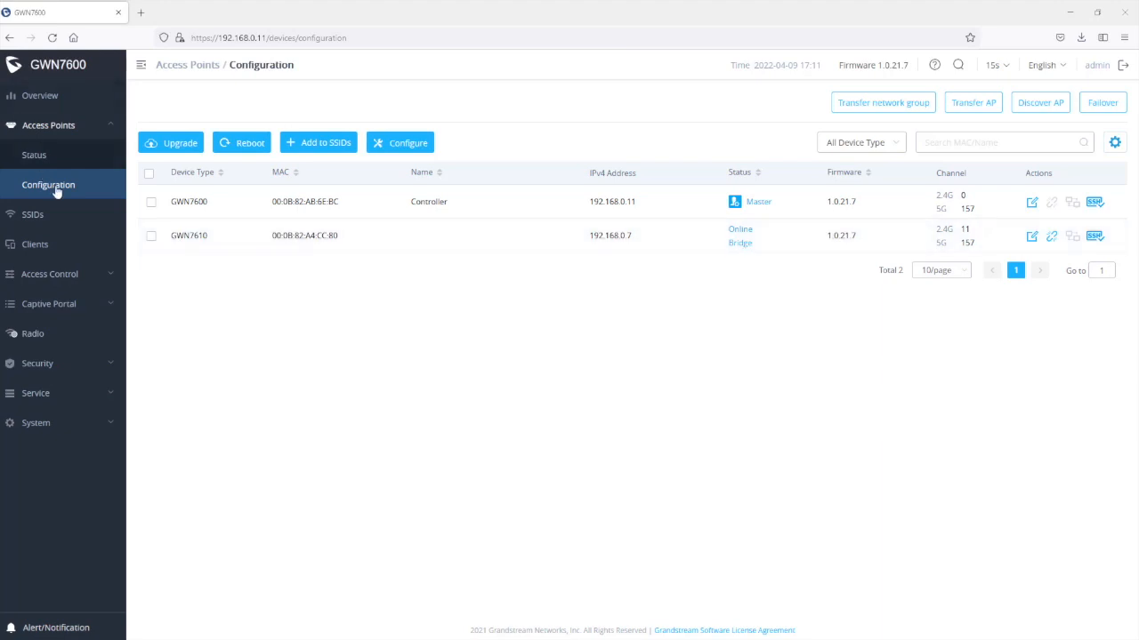
click(36, 160)
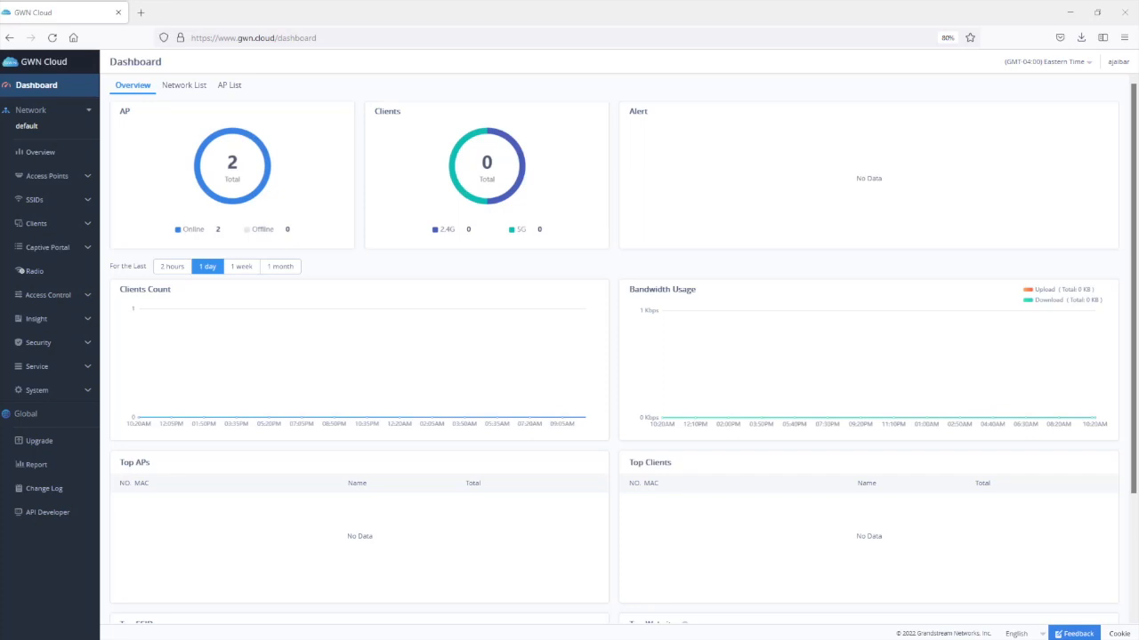
Examine the manual Add AP form in the access points configuration and close it without adding a device
click(49, 175)
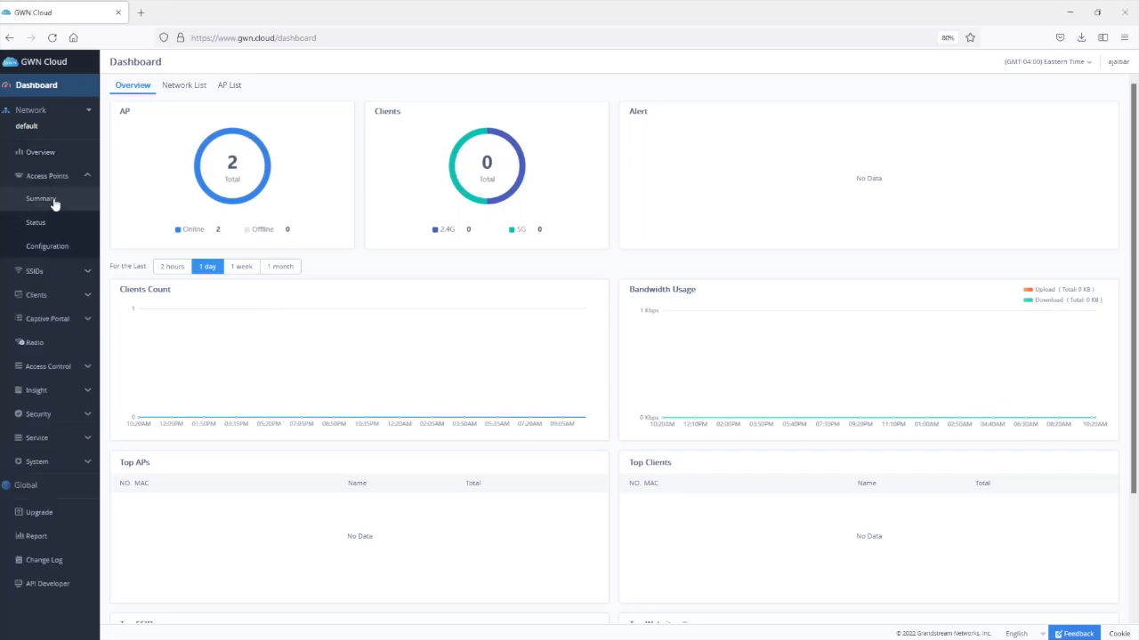
click(60, 248)
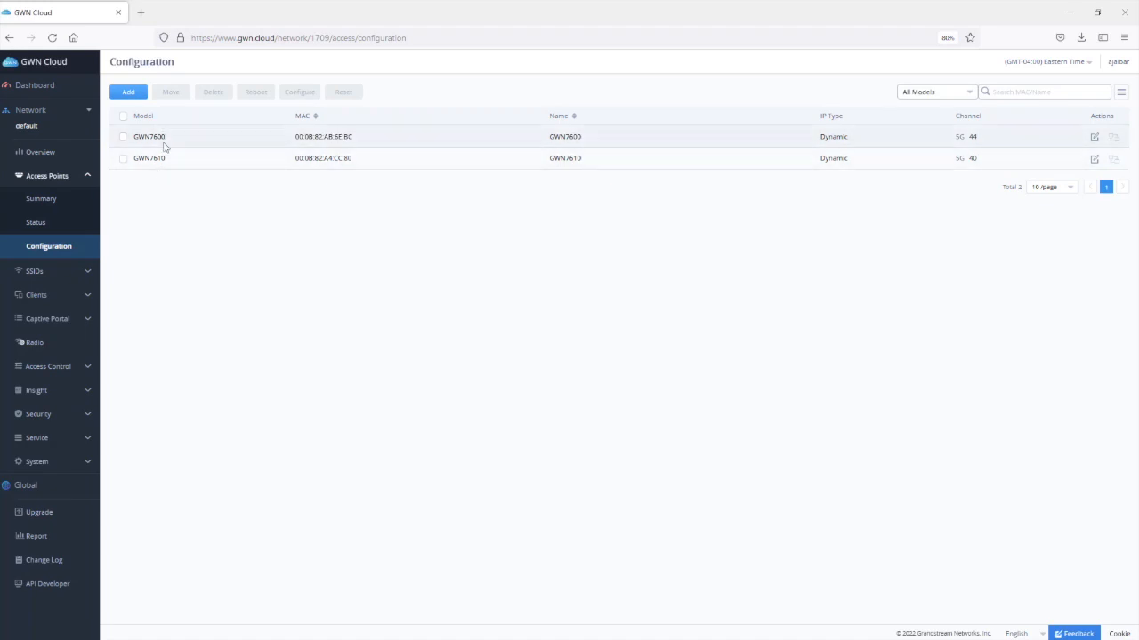
click(128, 93)
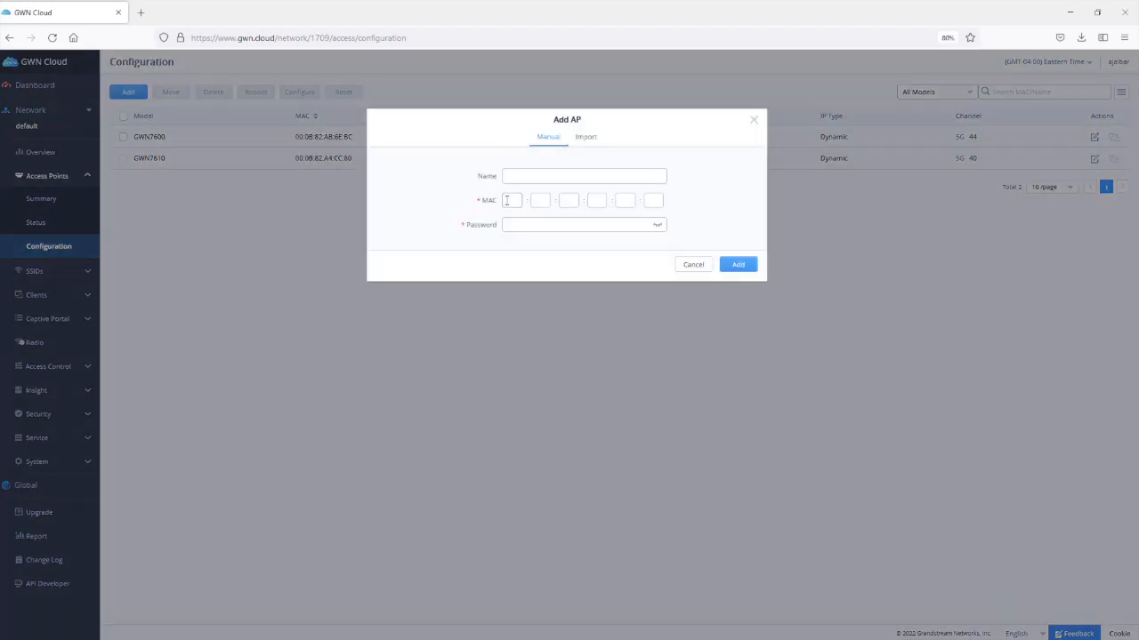
click(572, 225)
click(754, 119)
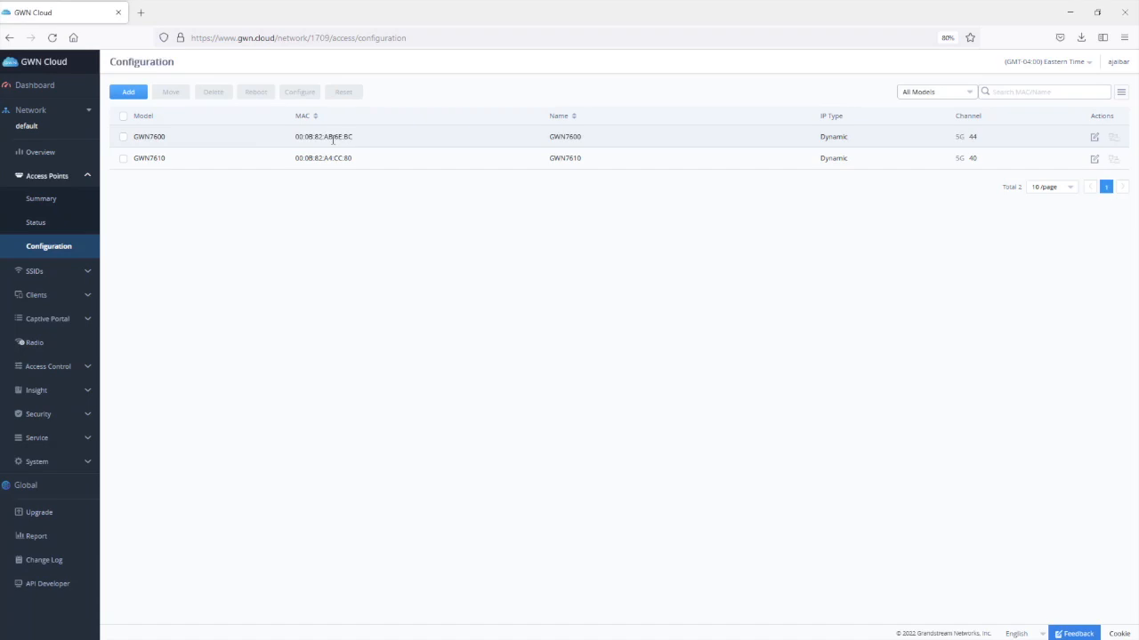
Start a new SSID named Bridge in the SSIDs configuration and enable it
click(36, 271)
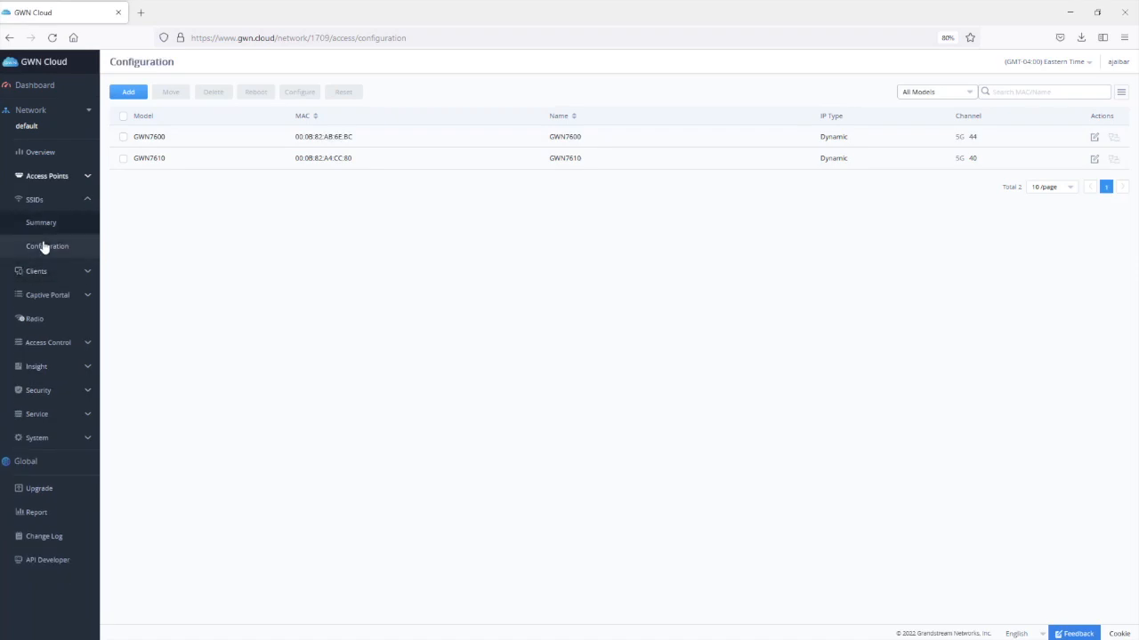
click(44, 246)
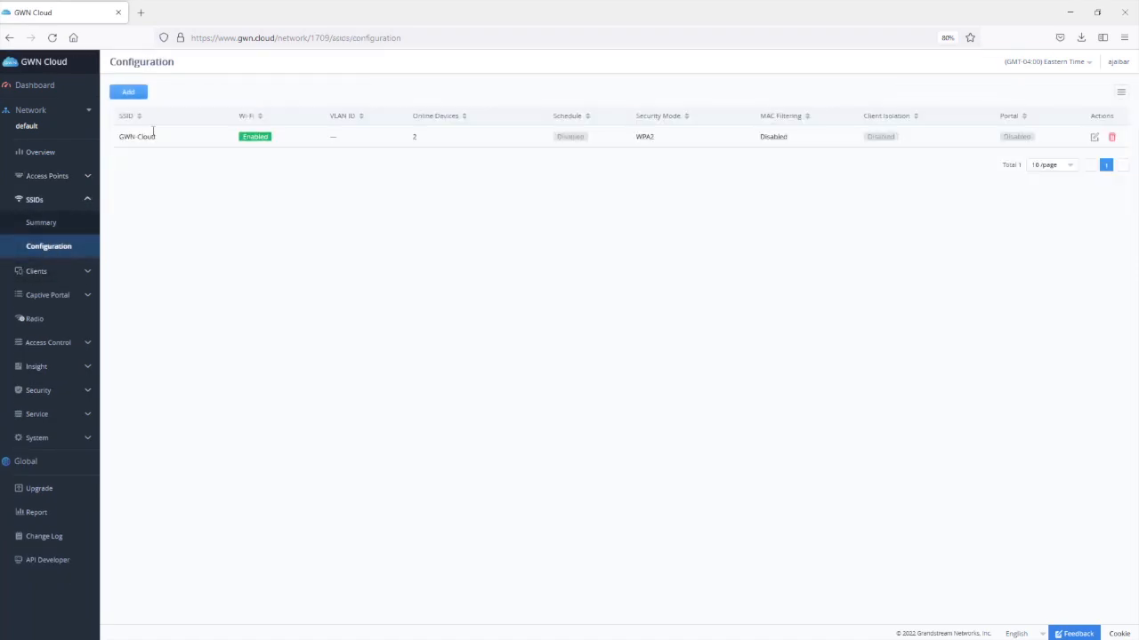
click(129, 92)
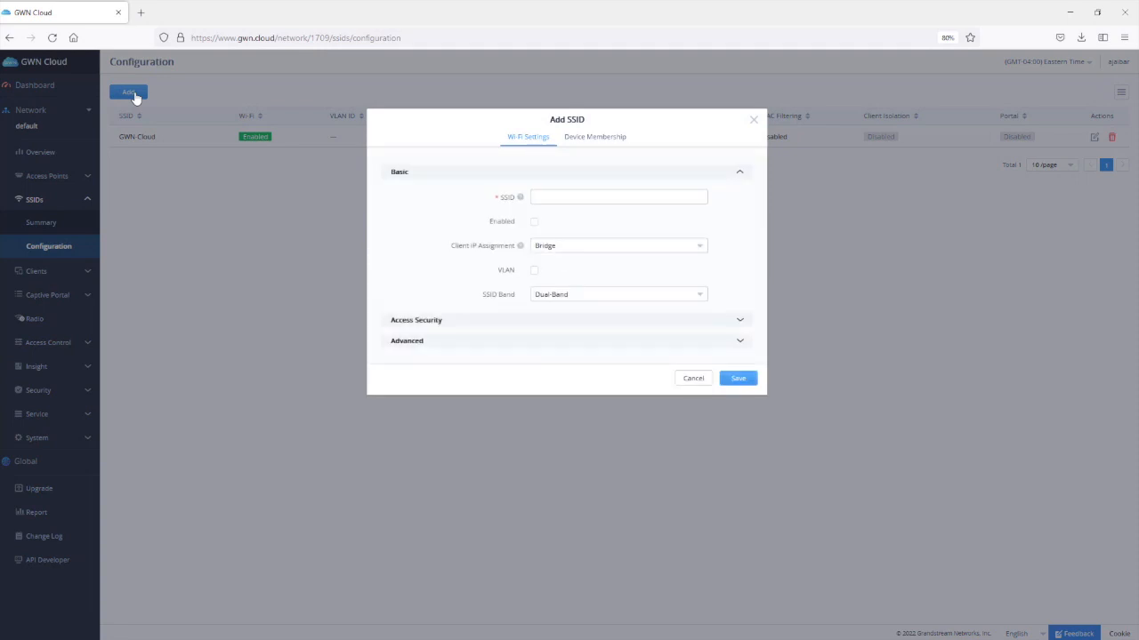
click(532, 202)
text(Bridge)
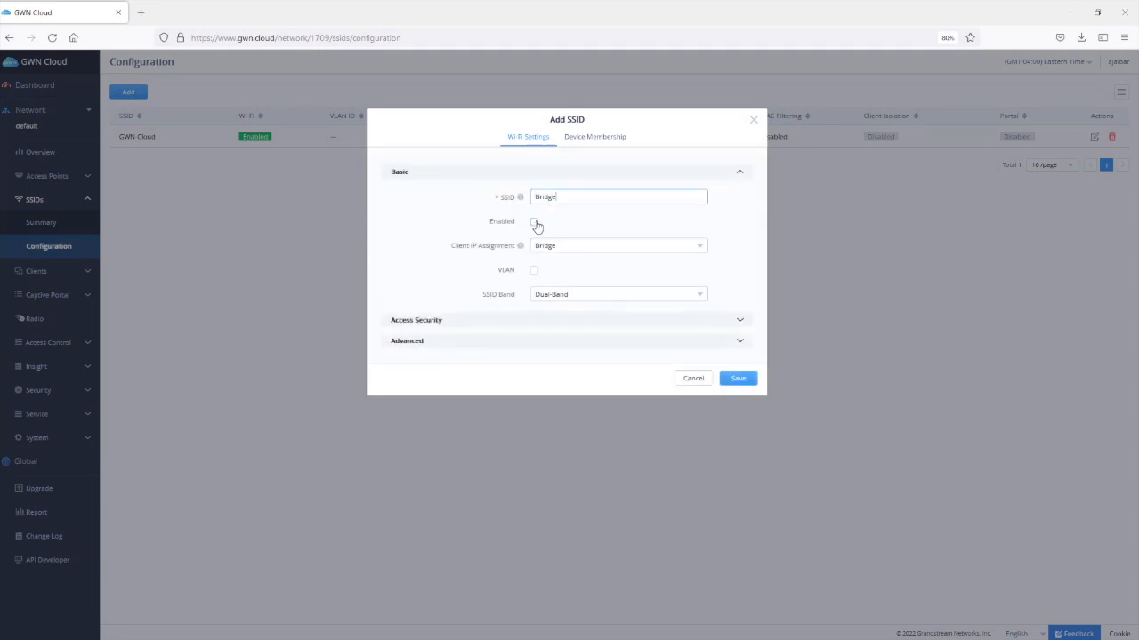
click(535, 223)
Fill in the WPA pre-shared key for the new SSID under WPA2 access security
click(740, 322)
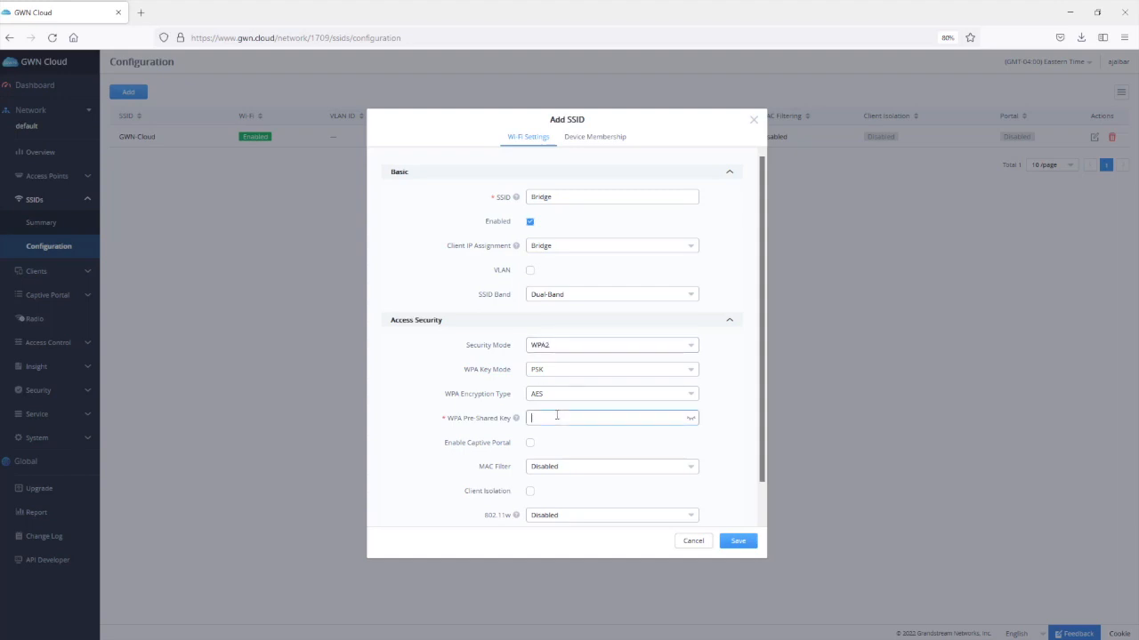
text(********)
scroll(639, 418, down, 1)
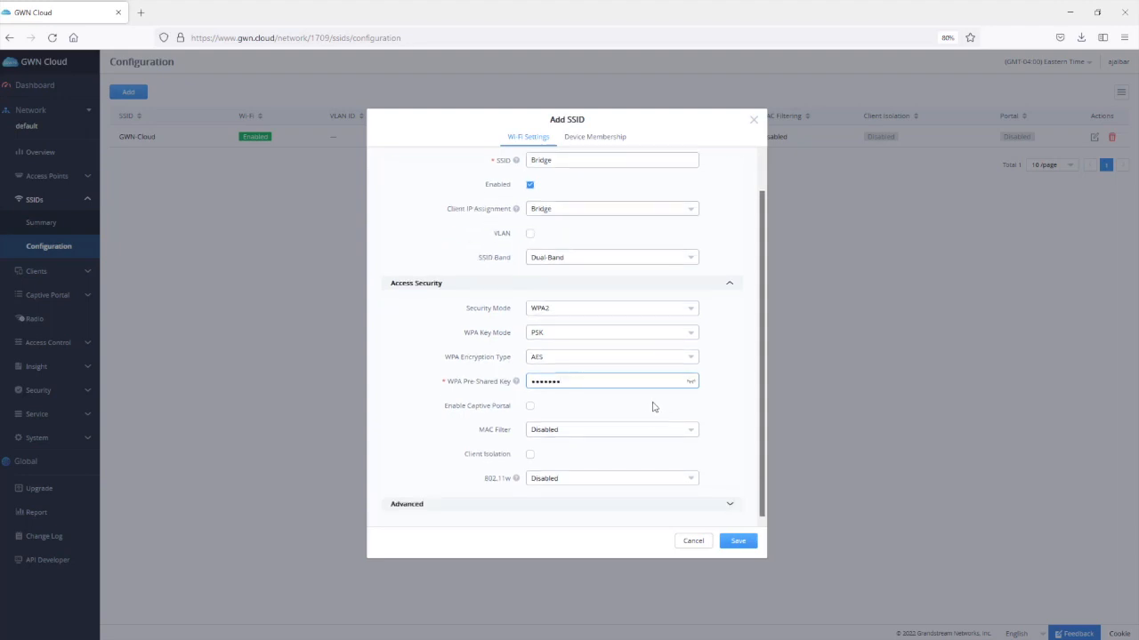
click(730, 507)
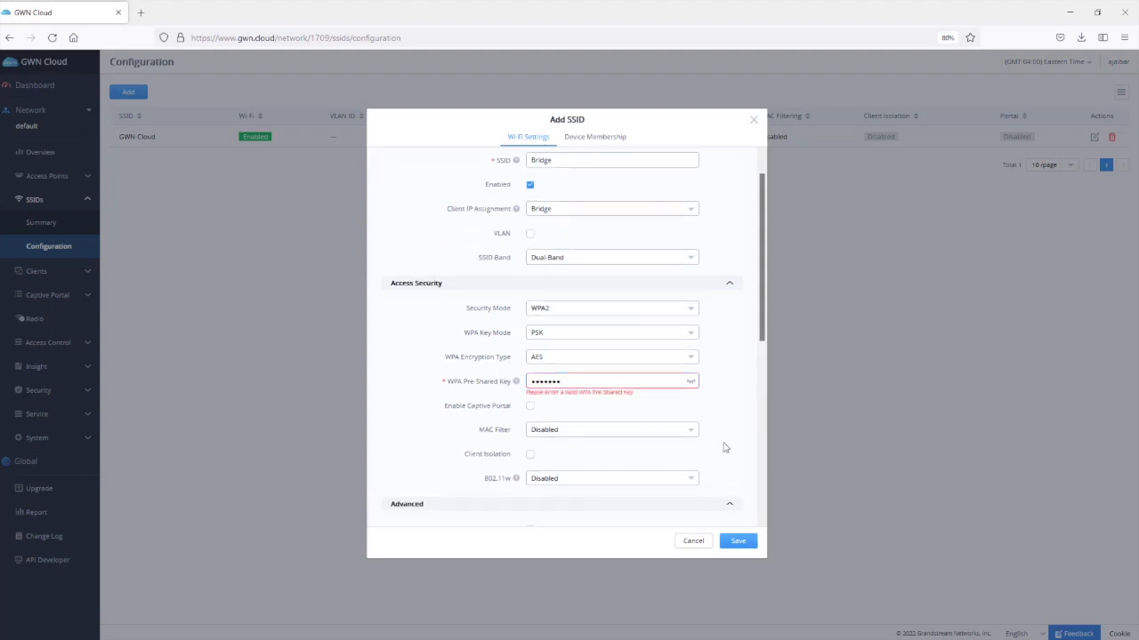
click(586, 381)
text(1)
Enable Client Bridge on the new SSID with the GWN7600 and GWN7610 as member devices, and save it
scroll(585, 381, down, 5)
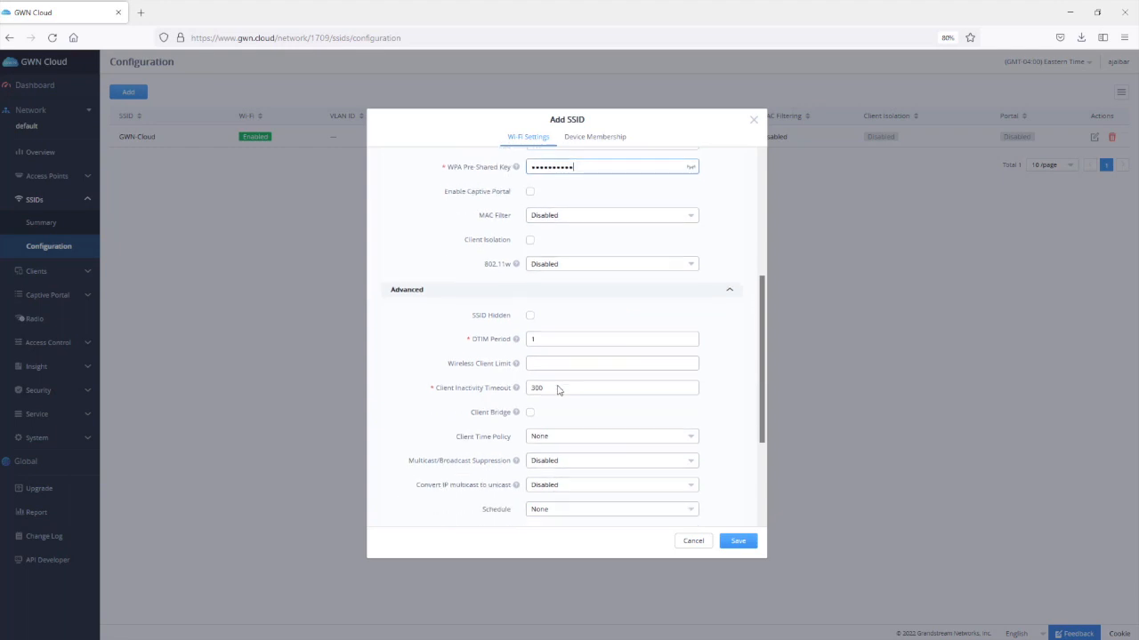
scroll(558, 392, down, 2)
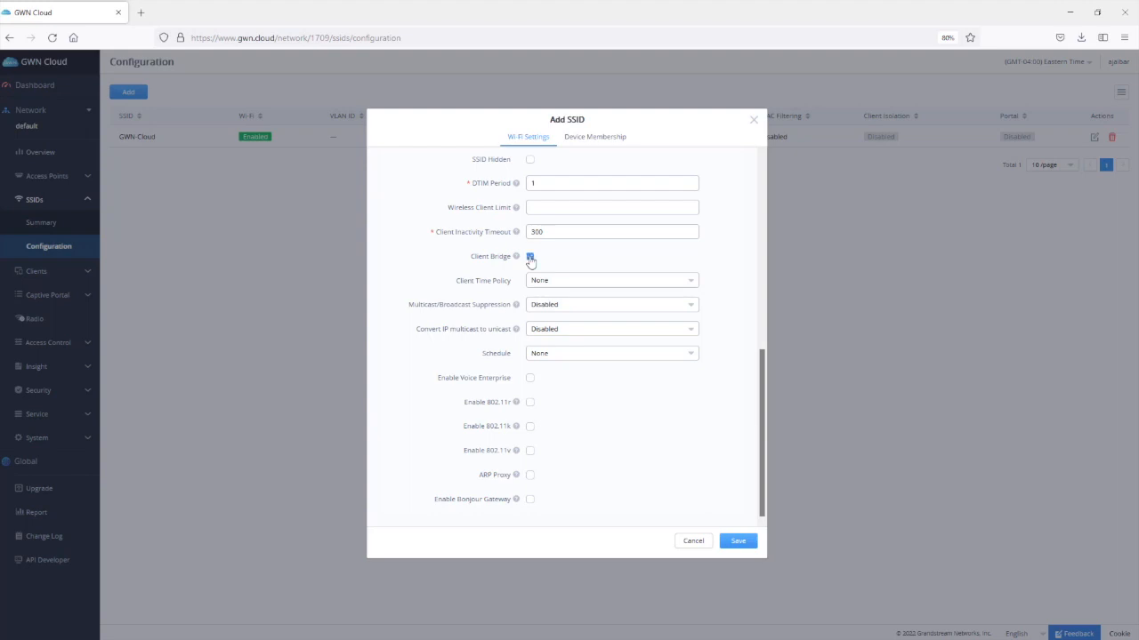
click(602, 138)
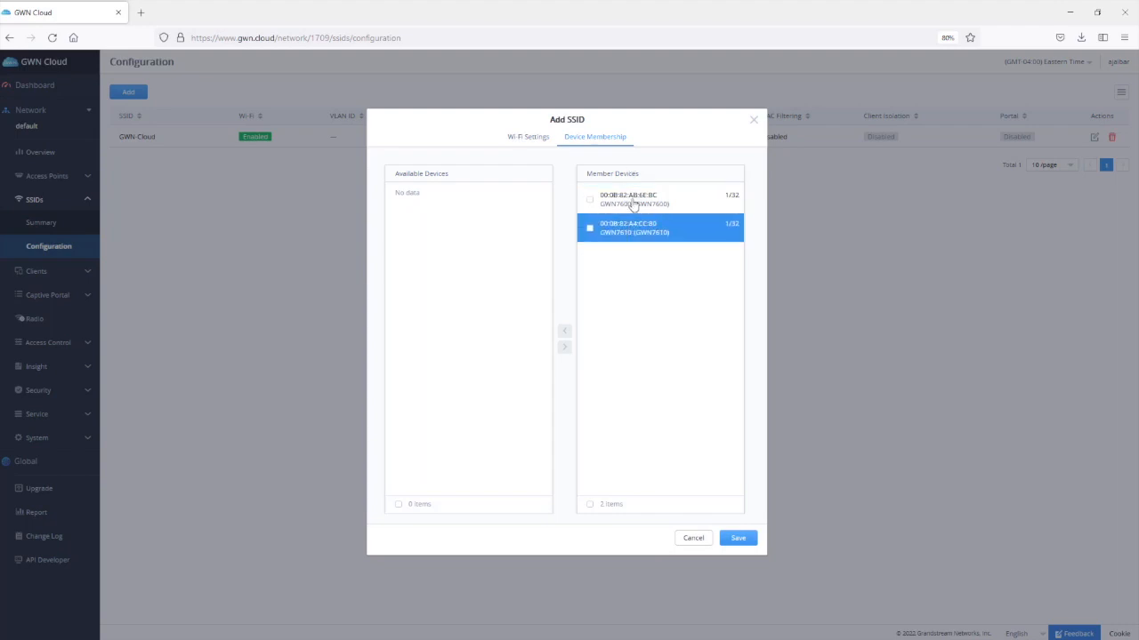
click(738, 540)
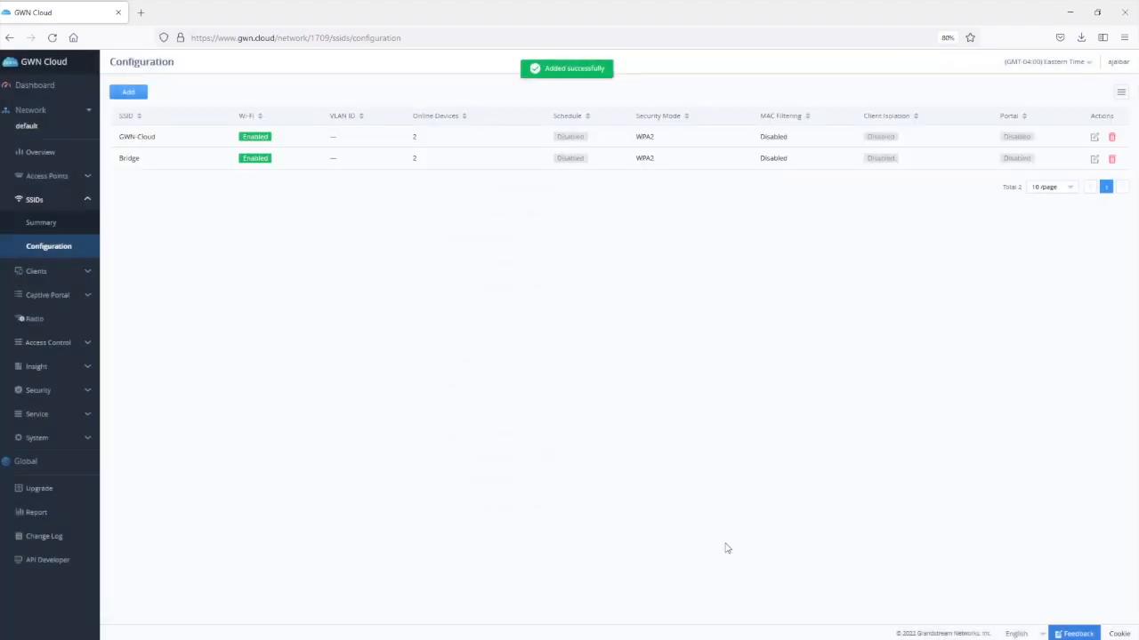
Enable a fixed IP on the GWN7610 access point with subnet mask 255.255.255.0 and gateway 192.168.0.1
click(39, 180)
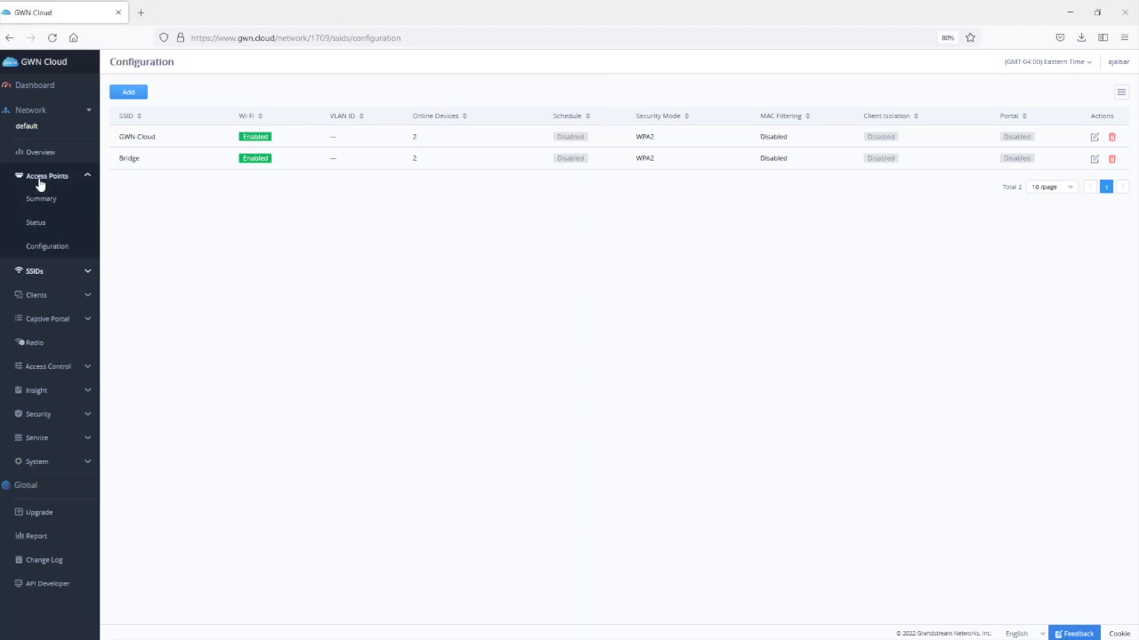
click(49, 247)
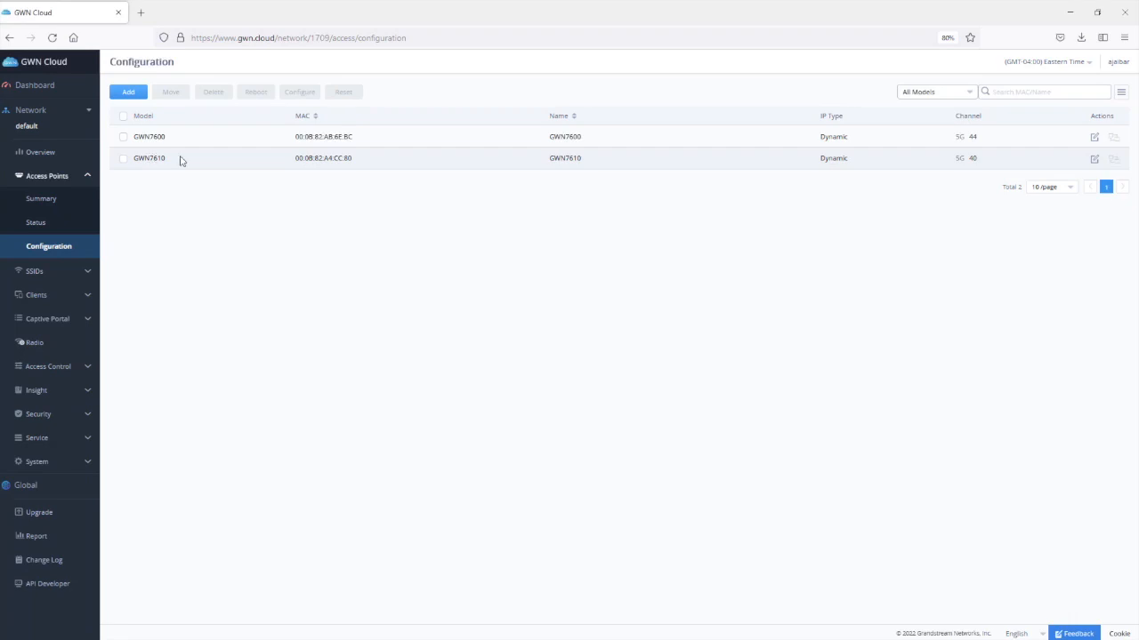
click(1094, 161)
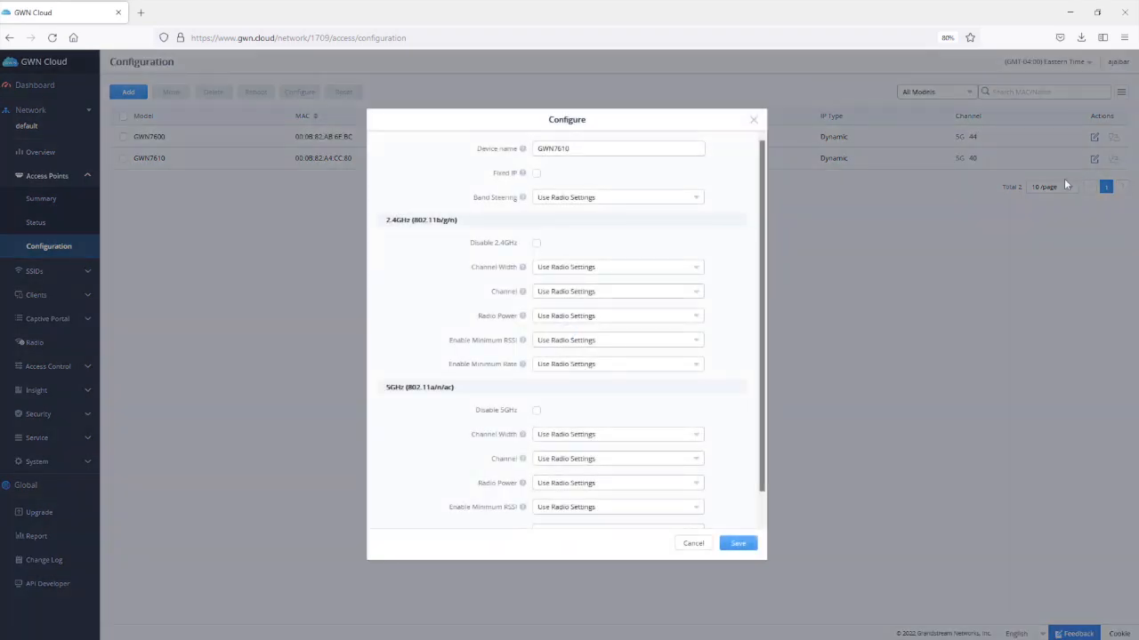
click(537, 174)
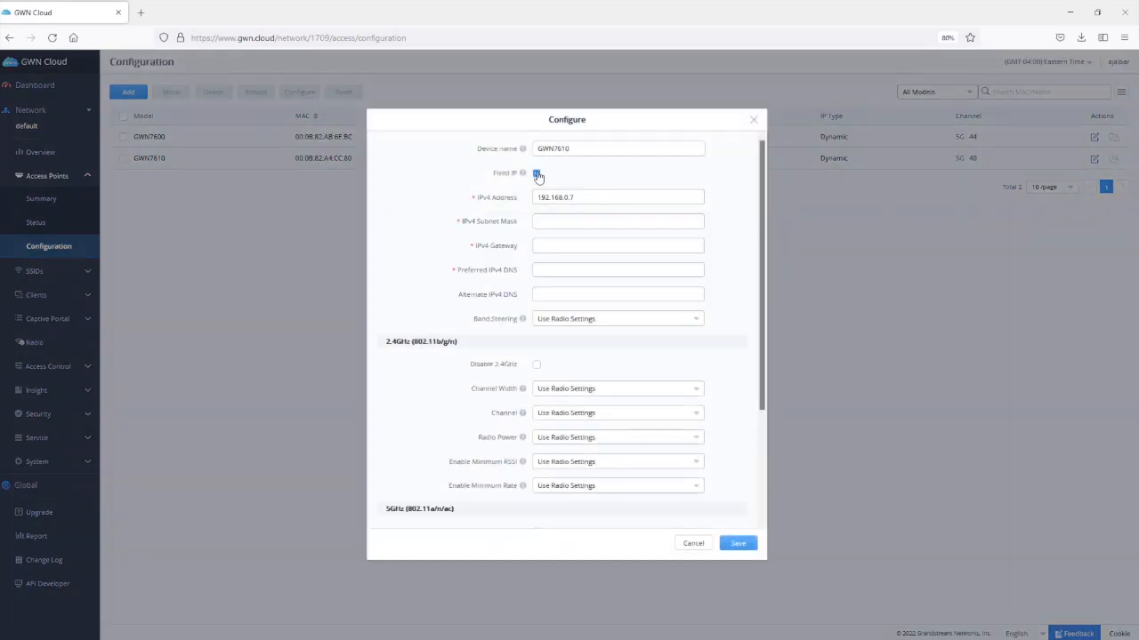
click(570, 225)
text(255.255.255.0)
click(601, 249)
text(192.168.0.1)
Set the GWN7610's preferred IPv4 DNS to 192.168.0.1 and the alternate to 8.8.8.8, and save the configuration
click(574, 269)
text(192.168.0.1)
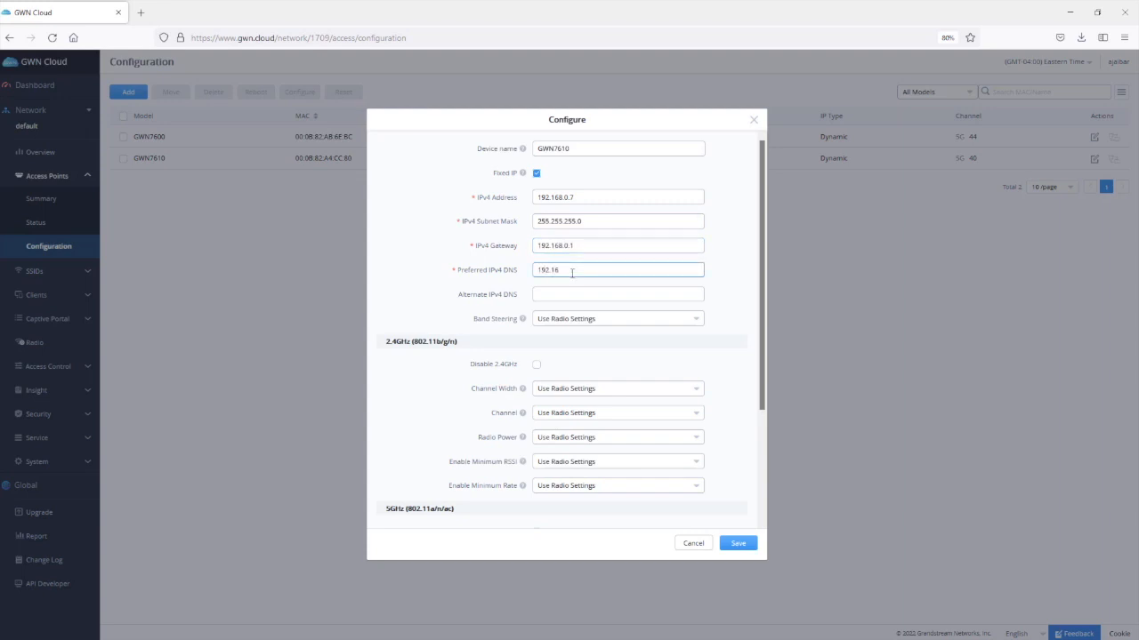
click(558, 295)
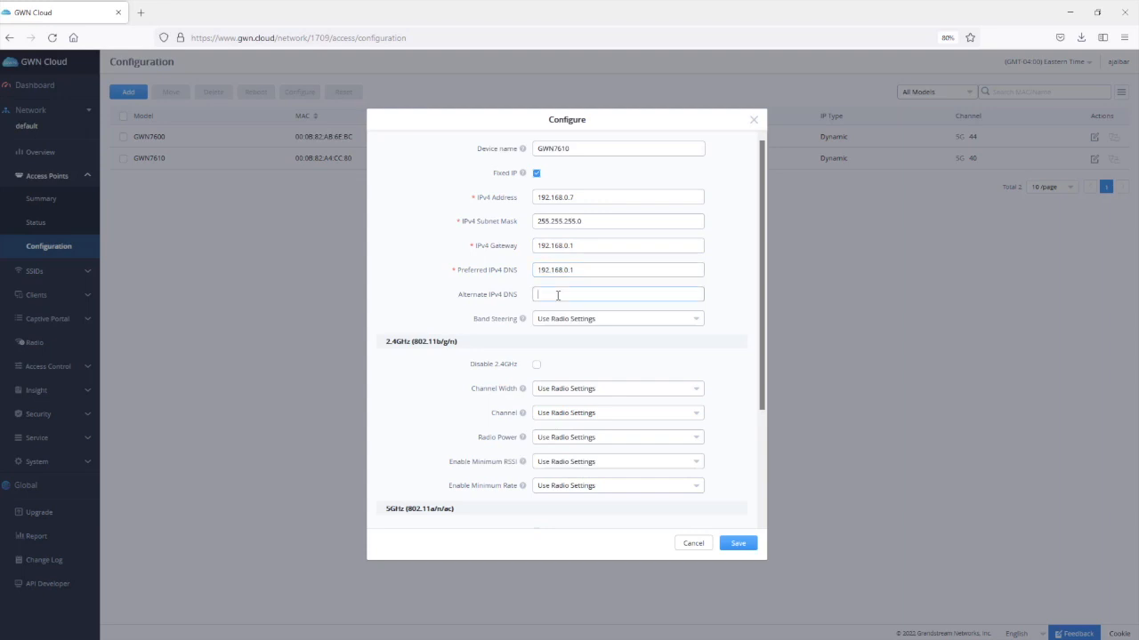
text(8.8.8.8)
click(740, 551)
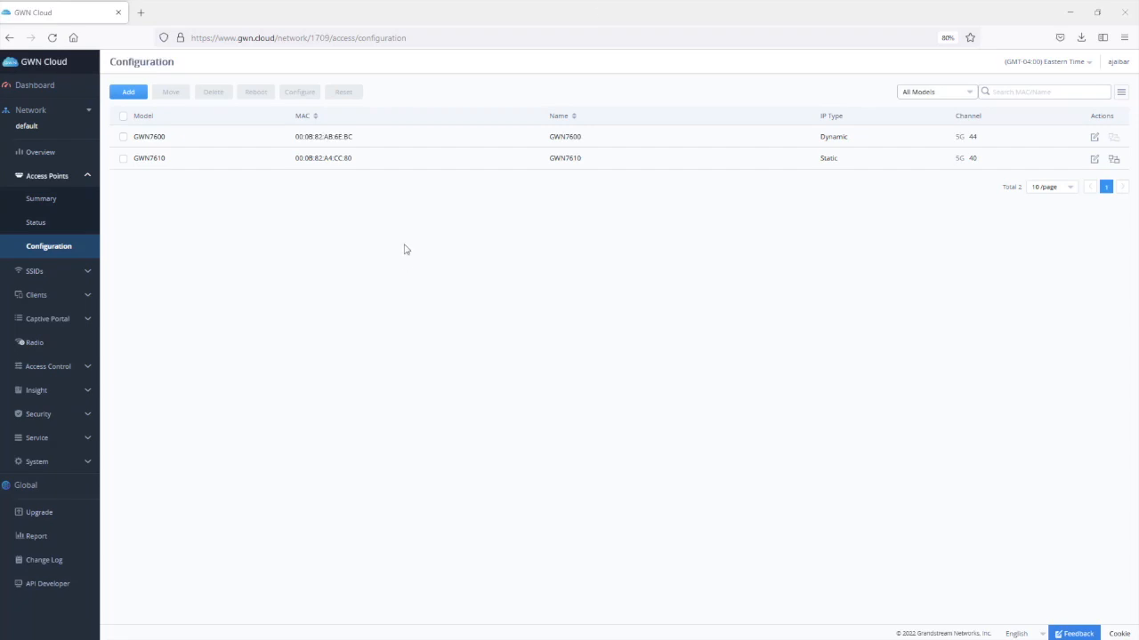
Turn on the bridge function for the GWN7610 access point in the configuration list
mouse_move(1117, 162)
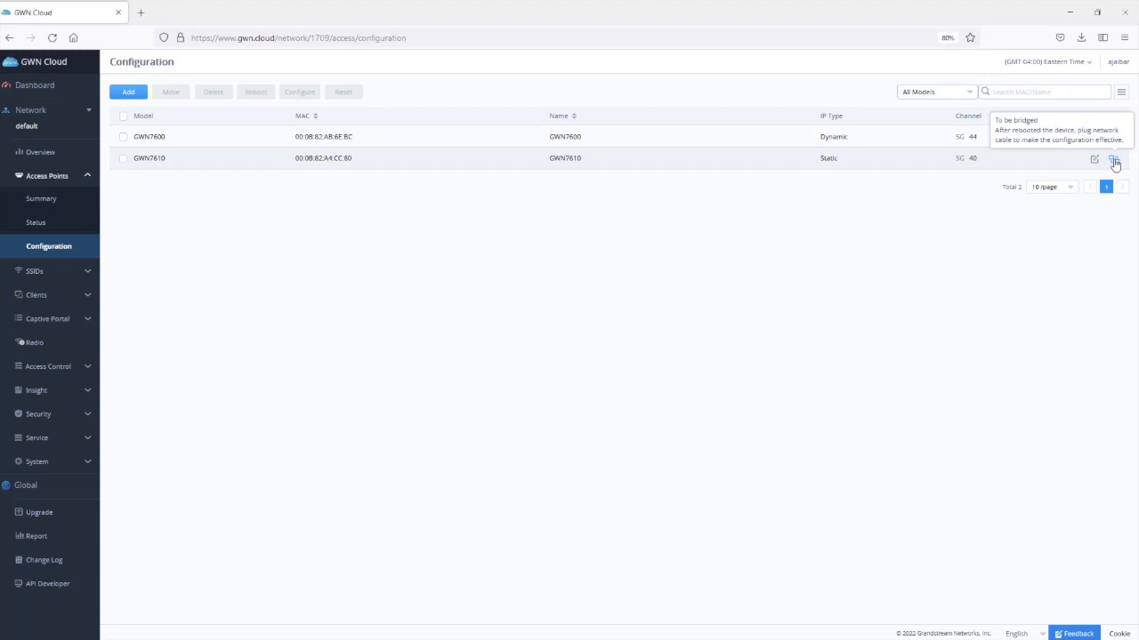
click(1114, 162)
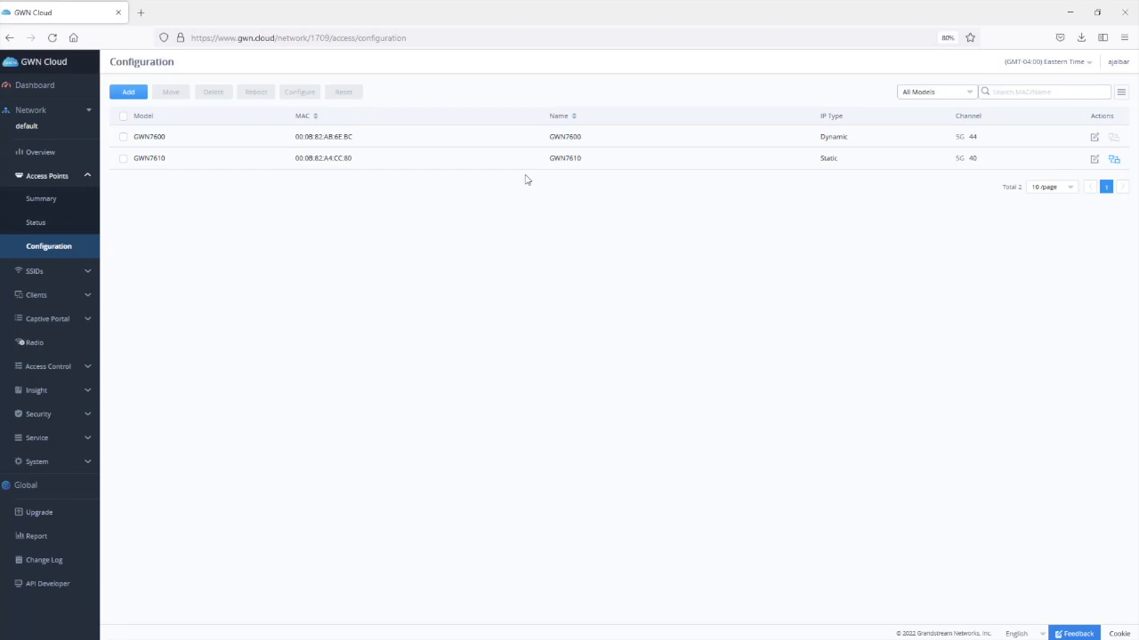
Reboot the GWN7610 access point and open the access points' status list
click(124, 161)
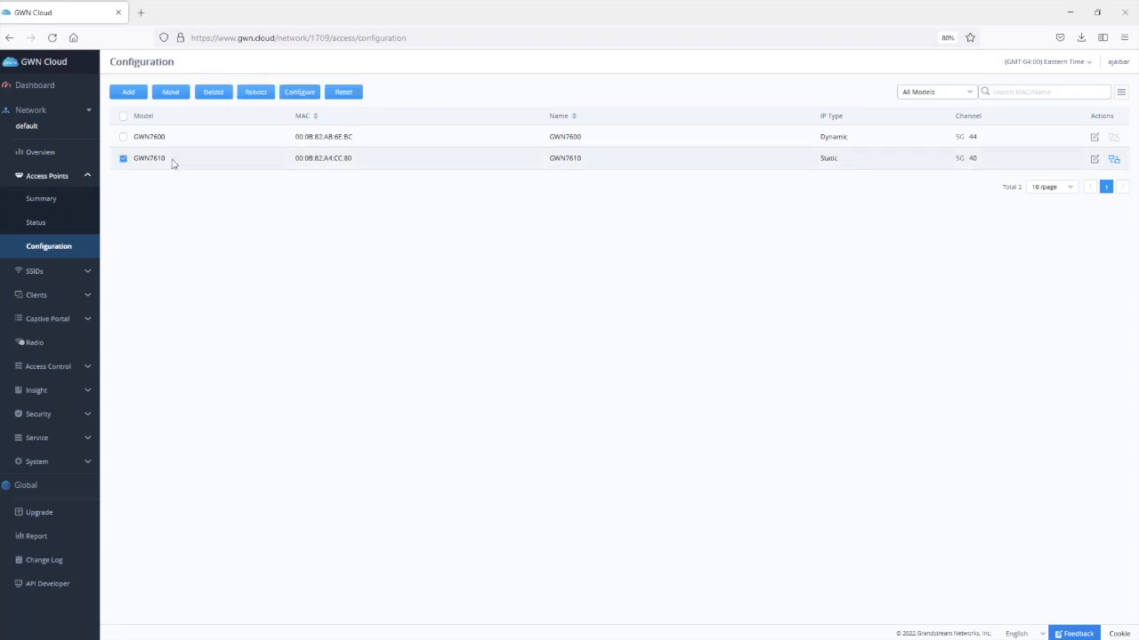
click(256, 92)
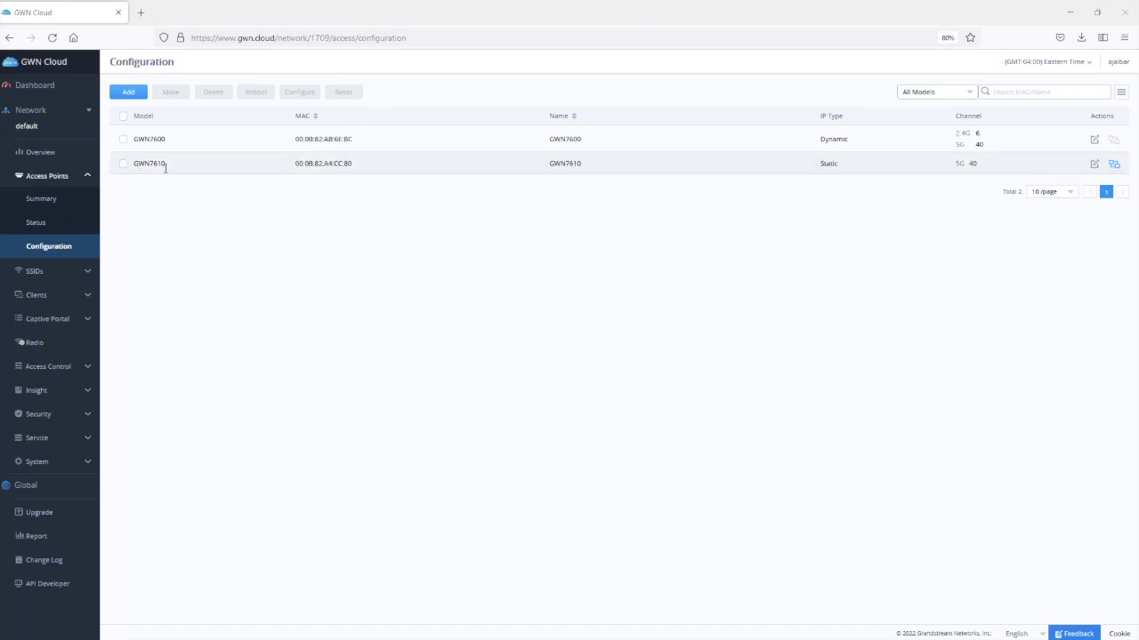
click(30, 228)
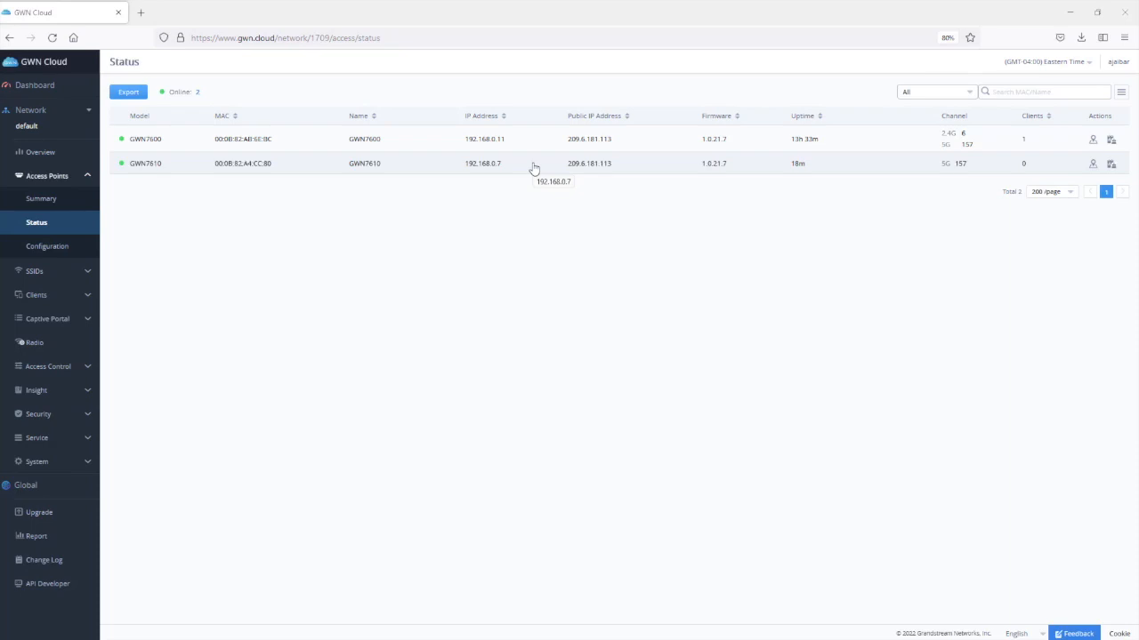
Edit the Bridge SSID to enable VLAN with VLAN ID 20
click(44, 271)
click(44, 222)
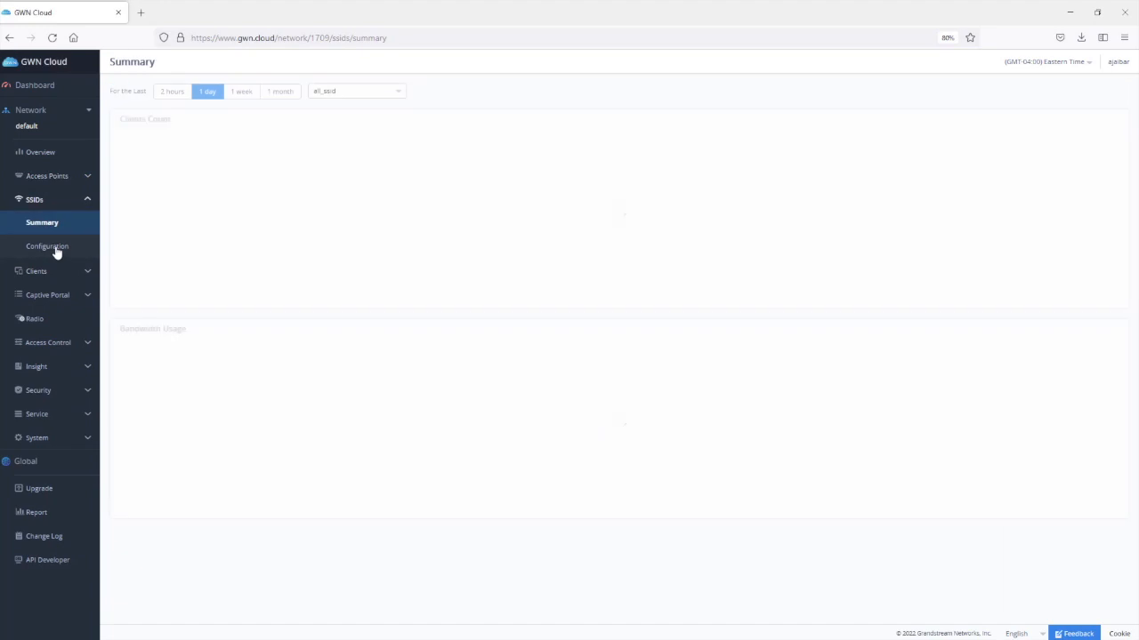
click(55, 249)
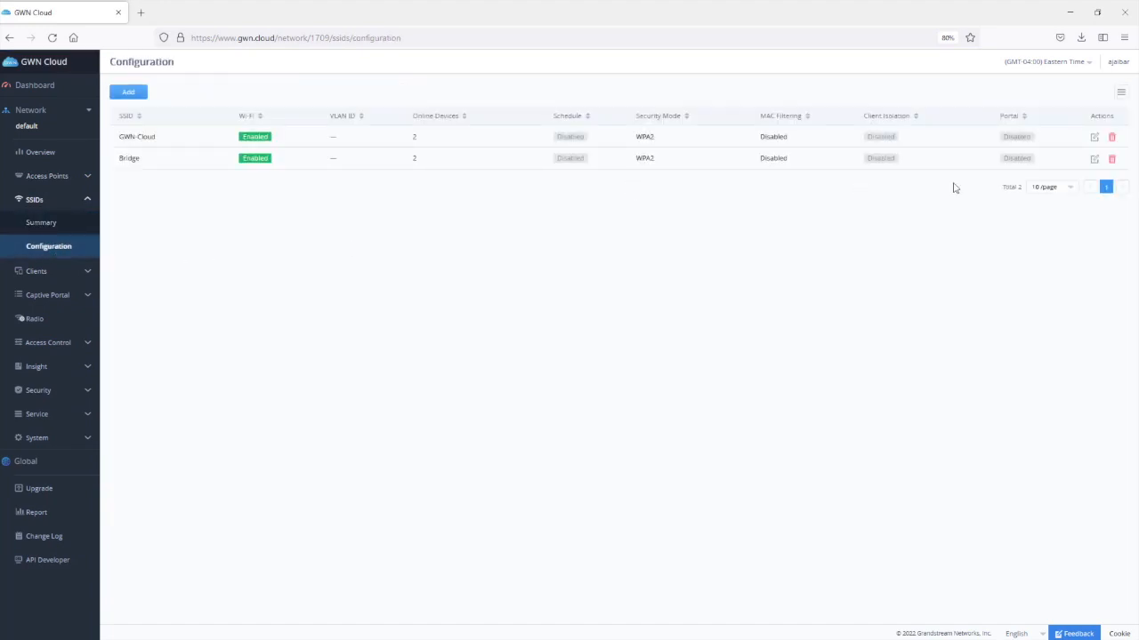
click(1095, 160)
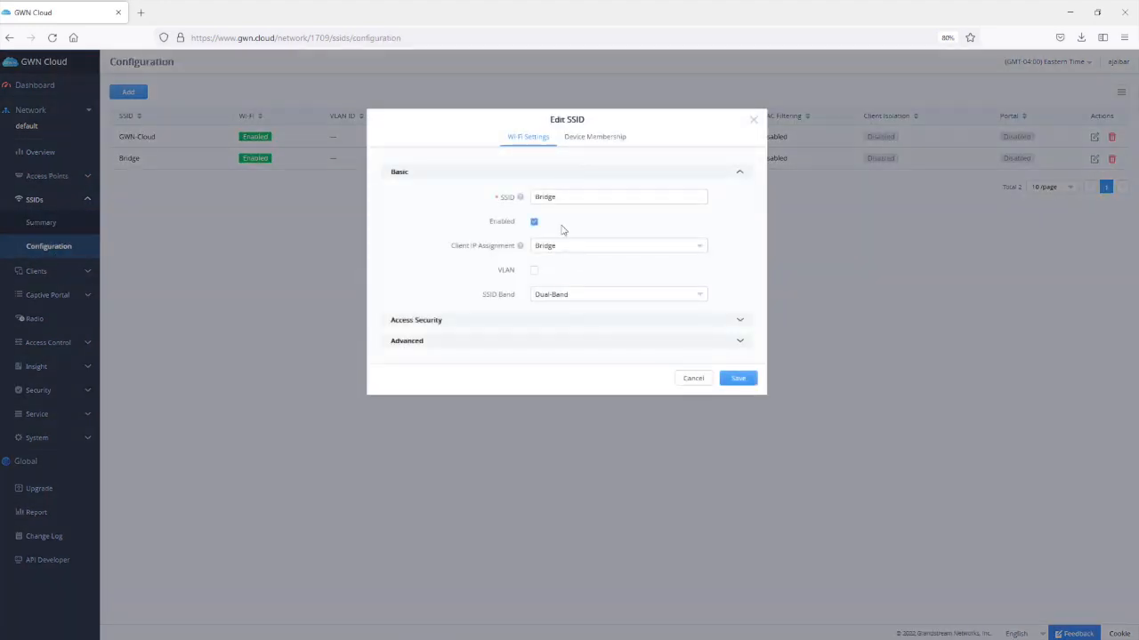
click(535, 272)
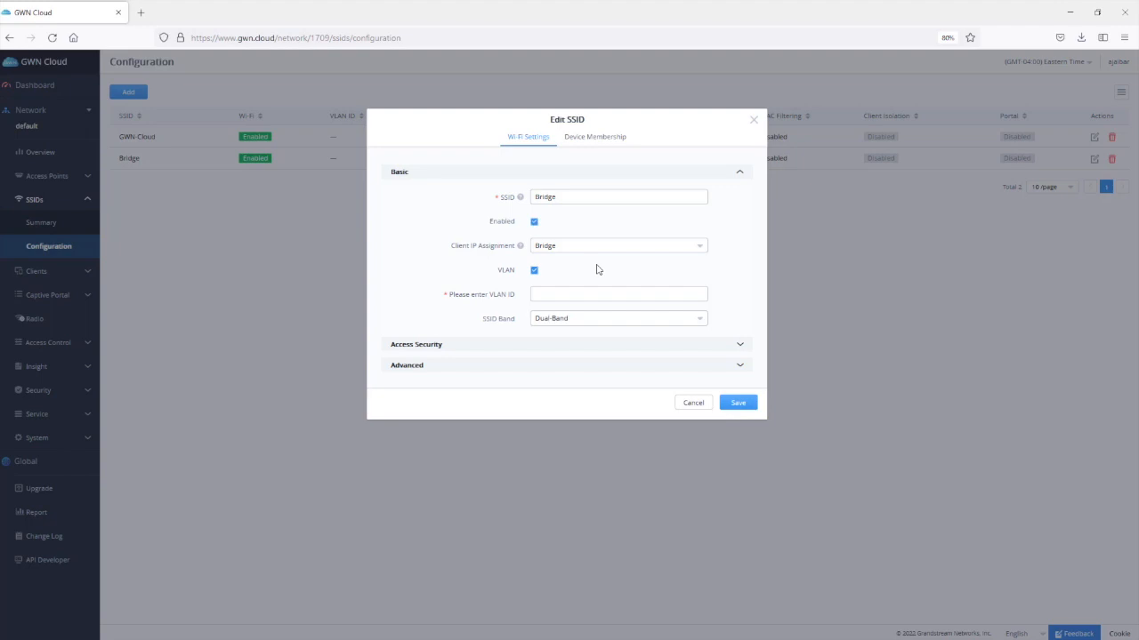
text(20)
Change the WPA key mode in the Bridge SSID's access security to 802.1x
click(740, 347)
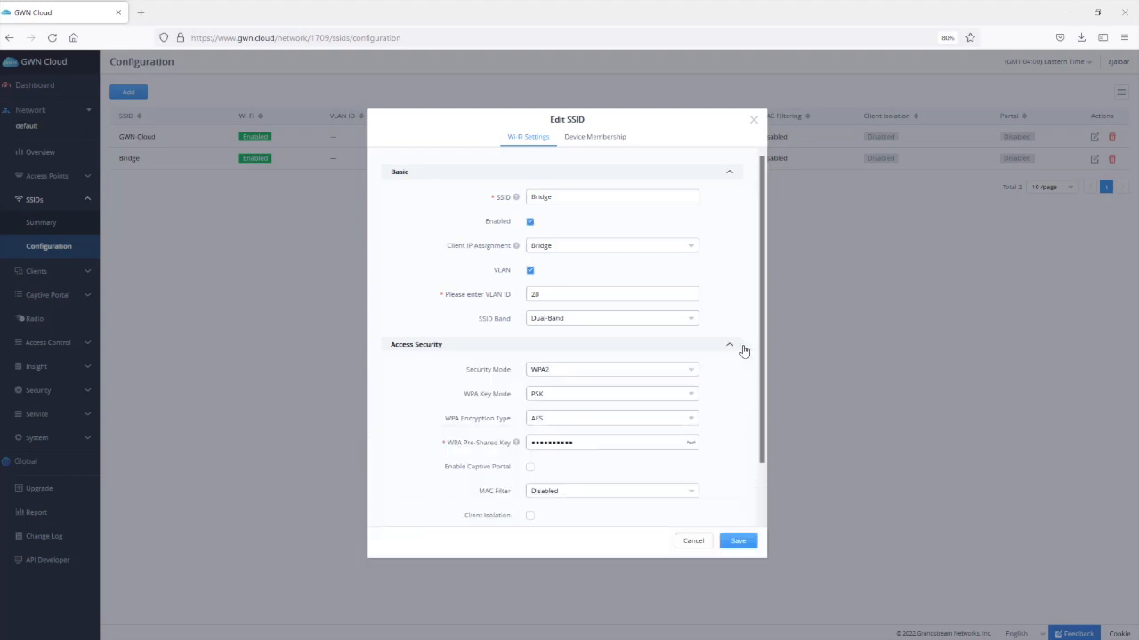
scroll(730, 395, down, 2)
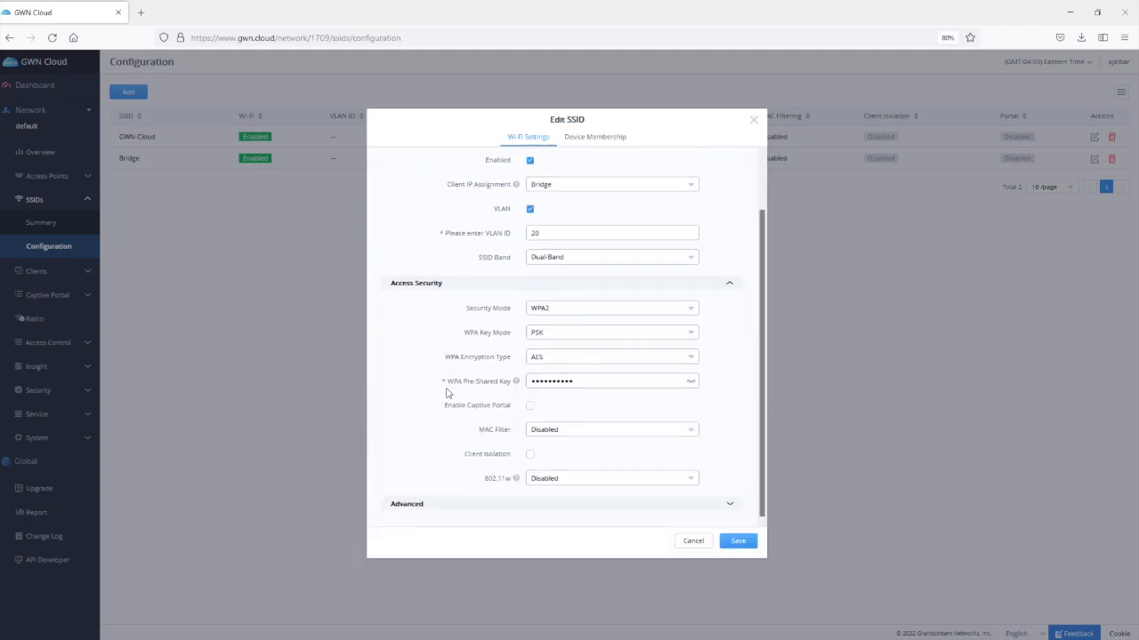
click(731, 505)
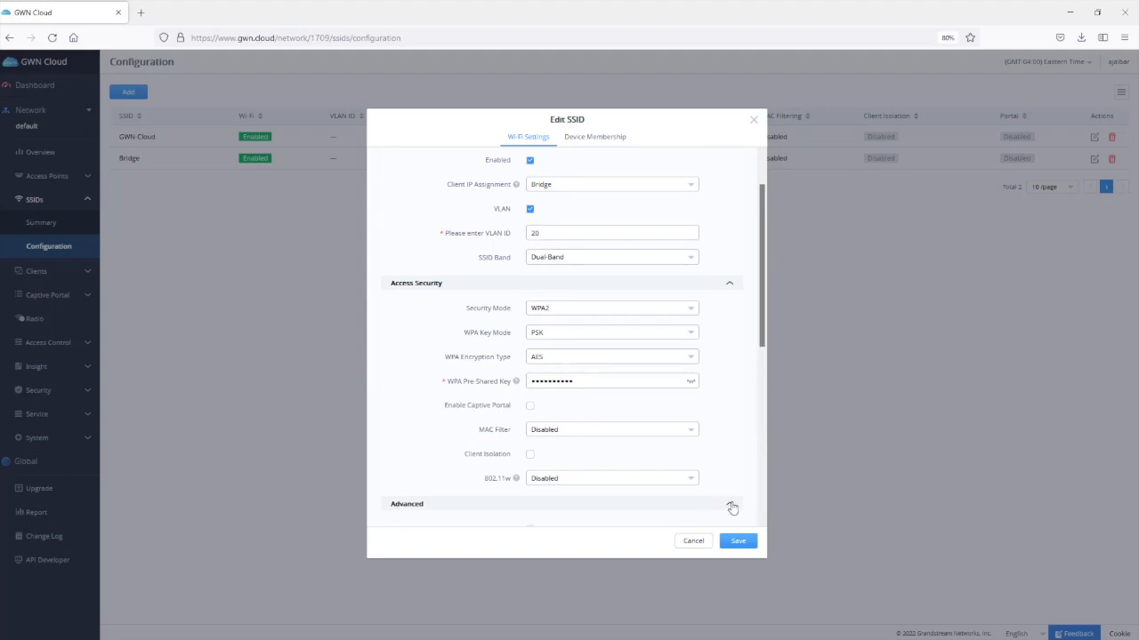
scroll(731, 443, down, 4)
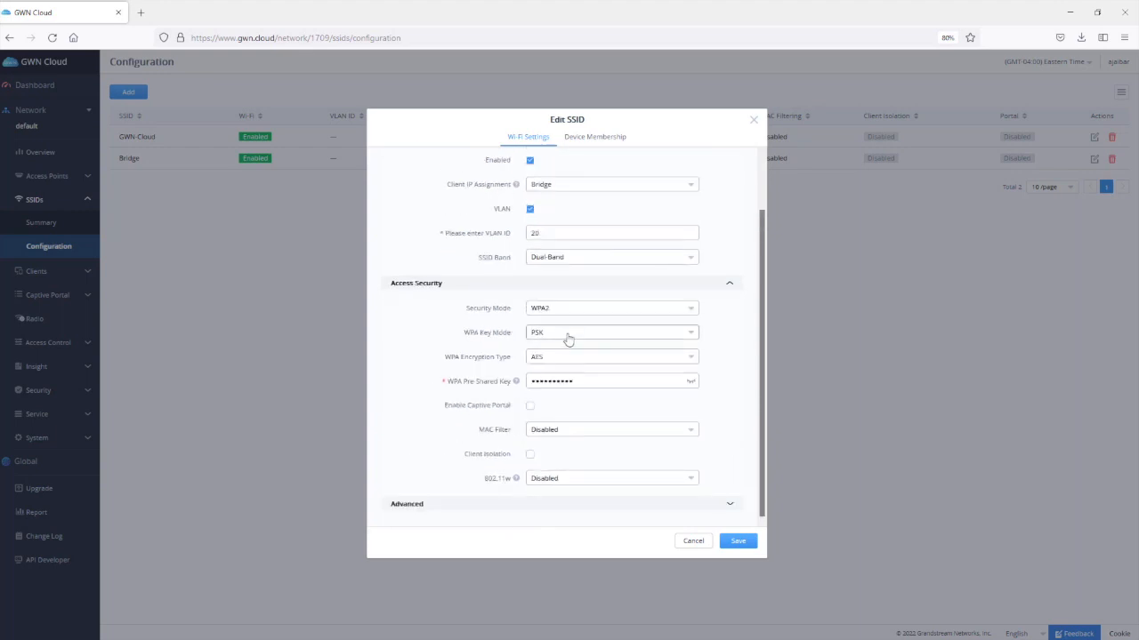
click(562, 338)
click(554, 372)
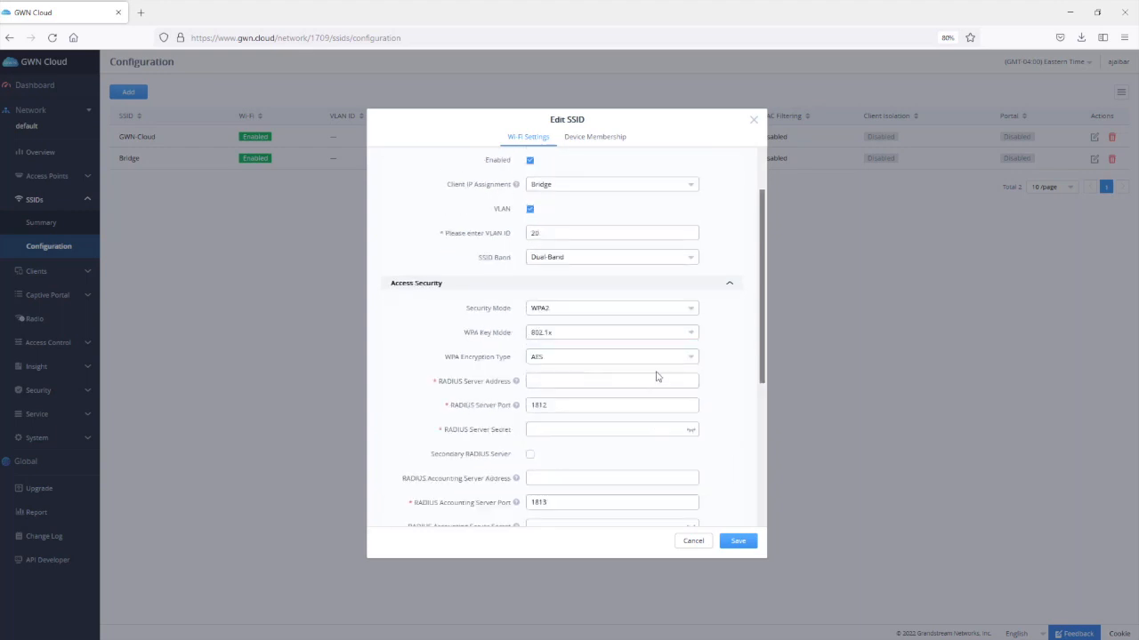